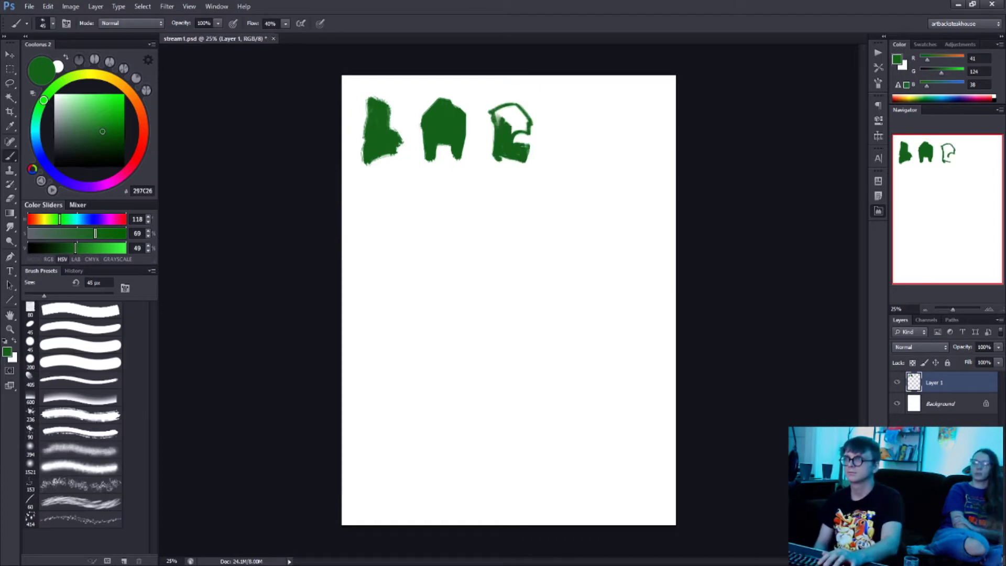
# Step: Paint the third and fourth solid green shapes in the first row and shift the painted row slightly across the canvas
pyautogui.moveTo(487, 136)
pyautogui.mouseDown()
pyautogui.moveTo(521, 94)
pyautogui.moveTo(529, 152)
pyautogui.moveTo(524, 107)
pyautogui.moveTo(553, 157)
pyautogui.moveTo(649, 152)
pyautogui.mouseUp()
pyautogui.press('e')
pyautogui.press('b')
pyautogui.moveTo(597, 121); pyautogui.dragTo(624, 141)
pyautogui.press('v')
pyautogui.moveTo(649, 210); pyautogui.dragTo(666, 209)
# Step: Paint a horned trapezoid and a triangular green shape to start the second row, and lasso the triangle to reposition it
pyautogui.press('b')
pyautogui.moveTo(386, 246)
pyautogui.mouseDown()
pyautogui.moveTo(417, 247)
pyautogui.moveTo(409, 215)
pyautogui.moveTo(371, 217)
pyautogui.moveTo(367, 191)
pyautogui.moveTo(422, 260)
pyautogui.mouseUp()
pyautogui.press('e')
pyautogui.press('b')
pyautogui.press(']')
pyautogui.moveTo(474, 194)
pyautogui.mouseDown()
pyautogui.moveTo(461, 246)
pyautogui.moveTo(487, 199)
pyautogui.mouseUp()
pyautogui.press('l')
pyautogui.moveTo(496, 247); pyautogui.dragTo(463, 183)
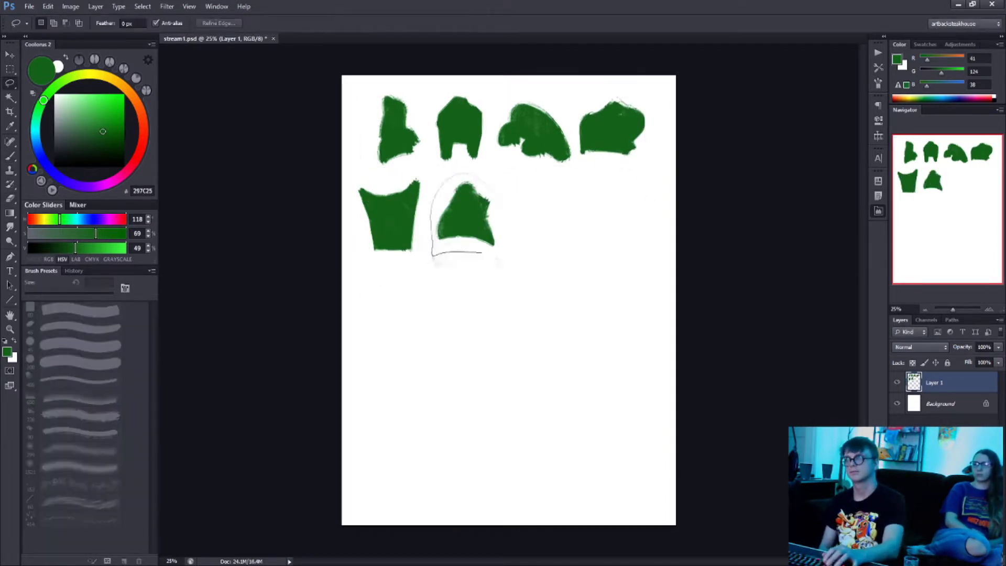
# Step: Complete the second row with a notched shape ending in a pointed tip and a tall shape with a curved tail
pyautogui.press('b')
pyautogui.moveTo(527, 189); pyautogui.dragTo(568, 242)
pyautogui.press('l')
pyautogui.moveTo(534, 156)
pyautogui.mouseDown()
pyautogui.moveTo(588, 192)
pyautogui.moveTo(535, 157)
pyautogui.mouseUp()
pyautogui.moveTo(548, 215); pyautogui.dragTo(535, 215)
pyautogui.hotkey('ctrl', 'd')
pyautogui.press('b')
pyautogui.press(']')
pyautogui.moveTo(603, 181)
pyautogui.mouseDown()
pyautogui.moveTo(597, 244)
pyautogui.moveTo(645, 242)
pyautogui.mouseUp()
# Step: Paint the first two green shapes of the third row, a blocky column and a diagonal rounded blob
pyautogui.press('[')
pyautogui.moveTo(404, 301)
pyautogui.mouseDown()
pyautogui.moveTo(370, 356)
pyautogui.moveTo(401, 351)
pyautogui.mouseUp()
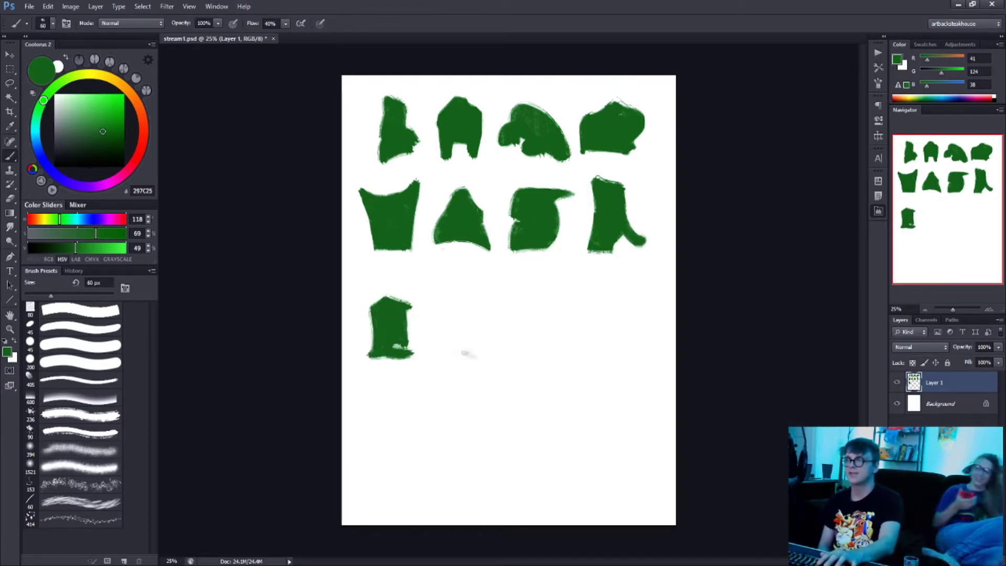
pyautogui.press('[')
pyautogui.moveTo(466, 353); pyautogui.dragTo(461, 322)
pyautogui.moveTo(435, 354); pyautogui.dragTo(482, 330)
# Step: Paint a curved arch and a tall lumpy shape to complete the third row, and adjust them with Free Transform
pyautogui.moveTo(516, 358); pyautogui.dragTo(563, 309)
pyautogui.moveTo(524, 336)
pyautogui.mouseDown()
pyautogui.moveTo(568, 315)
pyautogui.moveTo(539, 315)
pyautogui.moveTo(576, 293)
pyautogui.moveTo(532, 330)
pyautogui.mouseUp()
pyautogui.press('l')
pyautogui.press('b')
pyautogui.moveTo(597, 280)
pyautogui.mouseDown()
pyautogui.moveTo(613, 356)
pyautogui.moveTo(627, 314)
pyautogui.mouseUp()
pyautogui.hotkey('ctrl', 't')
pyautogui.press('Return')
# Step: Paint the first two green shapes of the fourth row, then transform and lasso shapes to even out their placement
pyautogui.moveTo(411, 401); pyautogui.dragTo(369, 469)
pyautogui.moveTo(372, 430)
pyautogui.mouseDown()
pyautogui.moveTo(408, 461)
pyautogui.moveTo(401, 451)
pyautogui.mouseUp()
pyautogui.moveTo(435, 429)
pyautogui.mouseDown()
pyautogui.moveTo(511, 427)
pyautogui.moveTo(488, 451)
pyautogui.mouseUp()
pyautogui.hotkey('ctrl', 't')
pyautogui.press('Return')
pyautogui.press('l')
pyautogui.moveTo(398, 355)
pyautogui.mouseDown()
pyautogui.moveTo(483, 493)
pyautogui.moveTo(398, 356)
pyautogui.mouseUp()
pyautogui.moveTo(393, 435); pyautogui.dragTo(385, 432)
# Step: Paint the last two green shapes of the fourth row and adjust them with Free Transform
pyautogui.press('b')
pyautogui.moveTo(540, 412)
pyautogui.mouseDown()
pyautogui.moveTo(524, 467)
pyautogui.moveTo(650, 461)
pyautogui.moveTo(639, 461)
pyautogui.mouseUp()
pyautogui.hotkey('ctrl', 't')
pyautogui.press('Return')
# Step: Add a layer named "lines" above the painted shapes and rename the painted layer "shapes"
pyautogui.scroll(2, 577, 335)
pyautogui.hotkey('ctrl', 'shift', 'alt', 'n')
pyautogui.moveTo(371, 181); pyautogui.dragTo(371, 149)
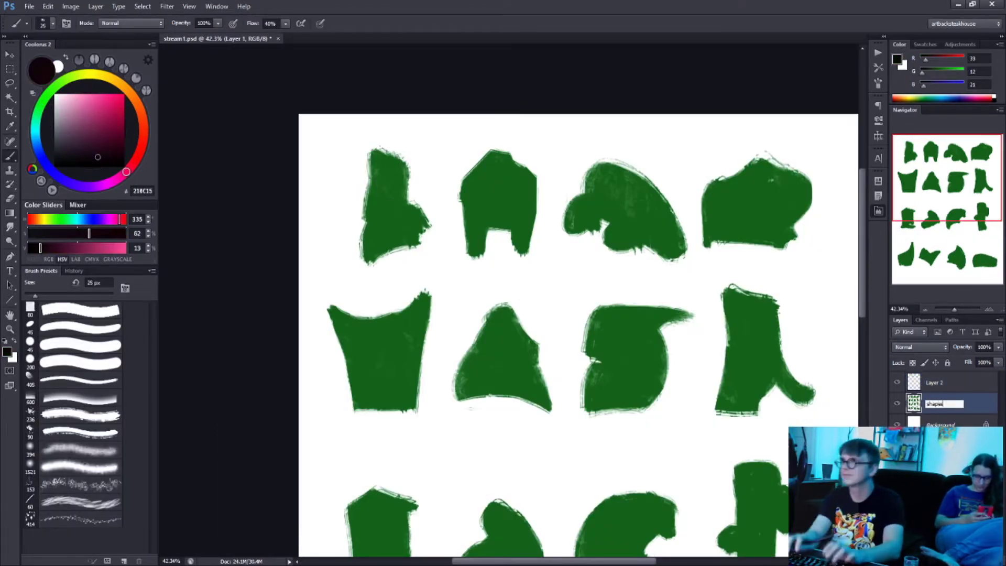
pyautogui.scroll(1, 526, 240)
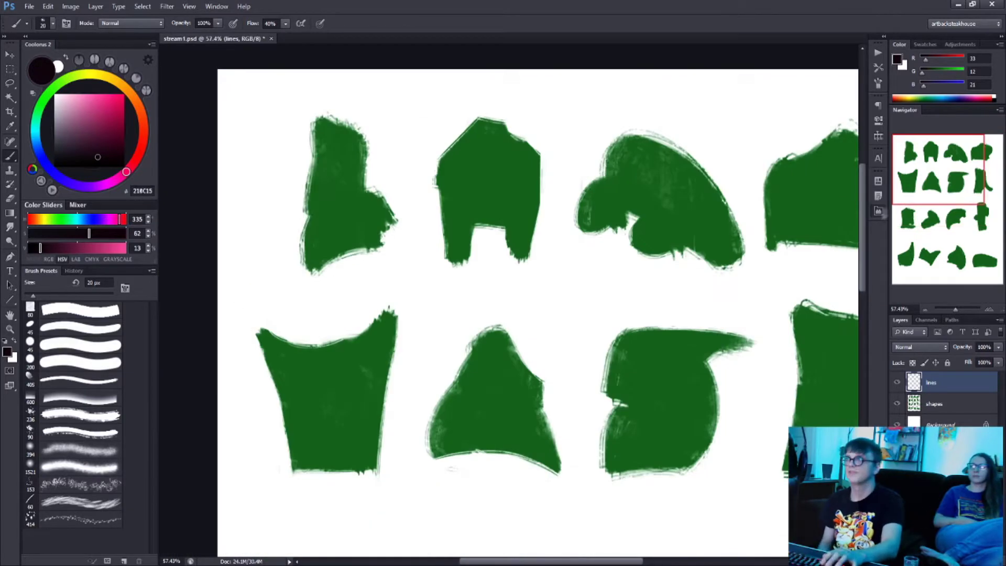
# Step: Ink the first shape as a frowning profile face with thick dark lines, and make the background grey
pyautogui.press('[')
pyautogui.moveTo(310, 126)
pyautogui.mouseDown()
pyautogui.moveTo(323, 210)
pyautogui.moveTo(338, 125)
pyautogui.moveTo(364, 193)
pyautogui.mouseUp()
pyautogui.hotkey('ctrl', 'z')
pyautogui.press(']')
pyautogui.press(']')
pyautogui.press(']')
pyautogui.moveTo(367, 133)
pyautogui.mouseDown()
pyautogui.moveTo(369, 197)
pyautogui.moveTo(307, 246)
pyautogui.mouseUp()
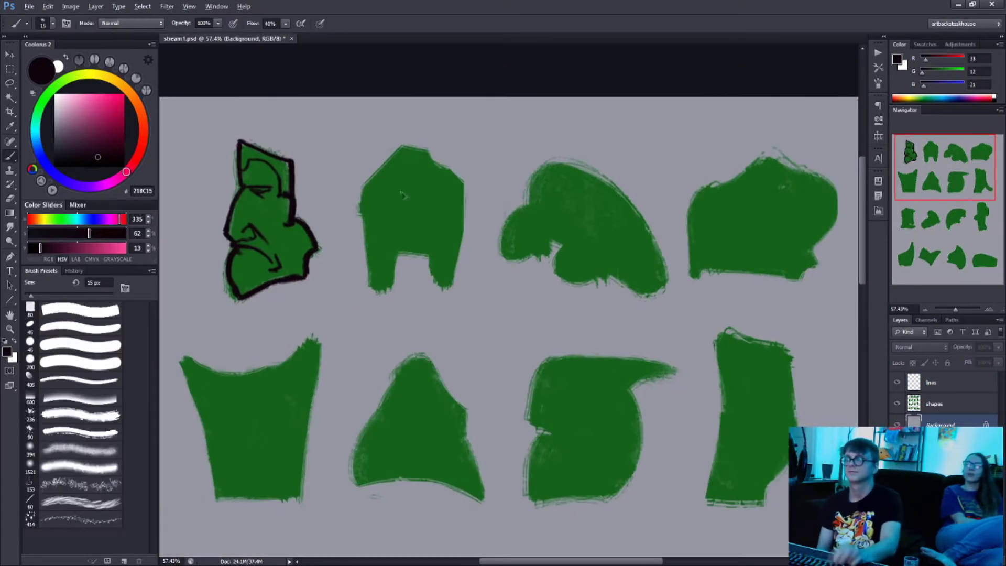
# Step: Ink the crossed arms, torso edges and banded legs of a bulky figure in black on the second shape
pyautogui.press('d')
pyautogui.moveTo(363, 187); pyautogui.dragTo(370, 231)
pyautogui.moveTo(388, 181); pyautogui.dragTo(402, 211)
pyautogui.moveTo(368, 236); pyautogui.dragTo(415, 232)
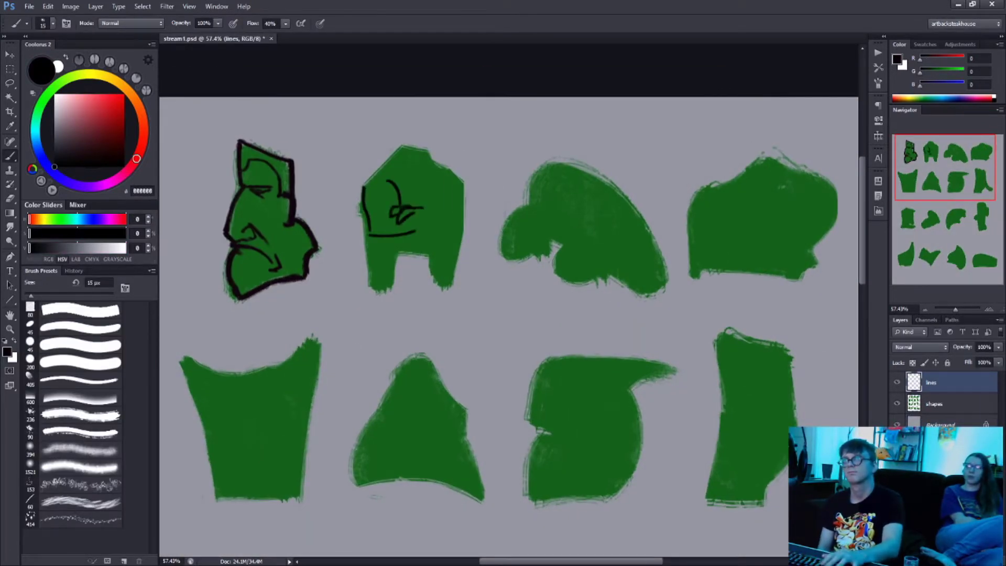
pyautogui.moveTo(362, 206); pyautogui.dragTo(397, 288)
pyautogui.moveTo(369, 257); pyautogui.dragTo(396, 268)
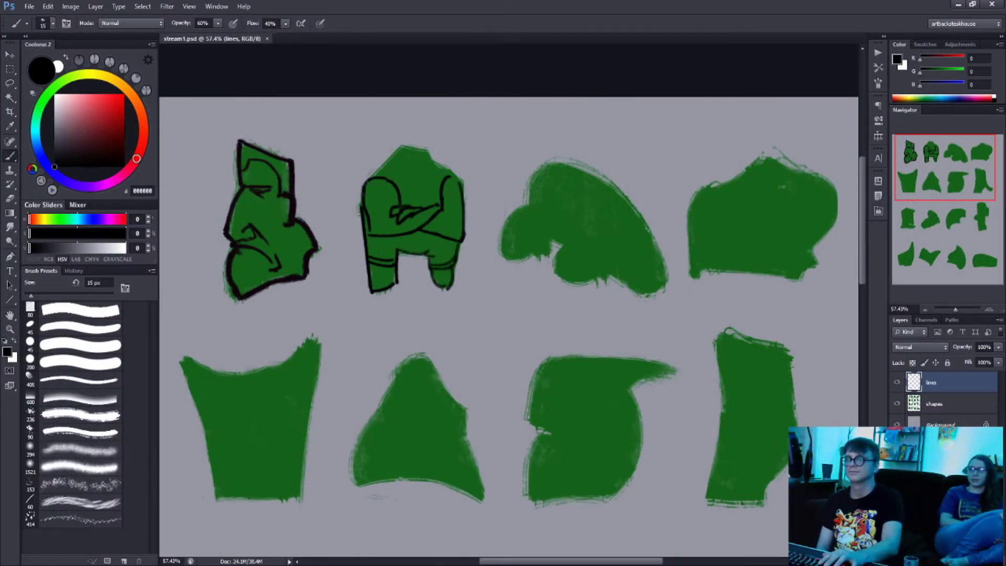
# Step: Add the neckline, F chest emblem, head and small facial features to the crossed-arms figure with a finer brush, and clean up the lines
pyautogui.moveTo(413, 187); pyautogui.dragTo(433, 189)
pyautogui.scroll(3, 412, 196)
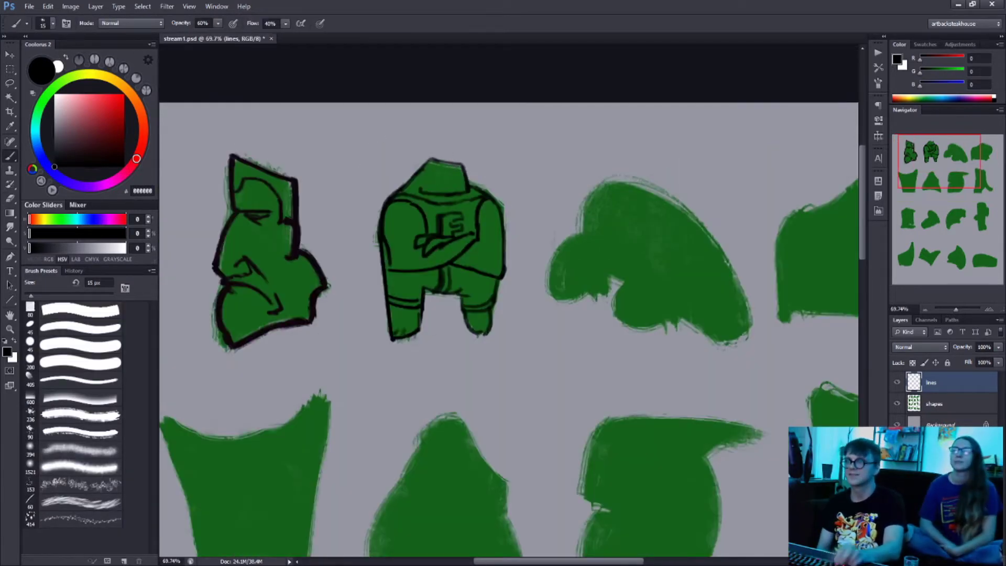
pyautogui.press('[')
pyautogui.press('[')
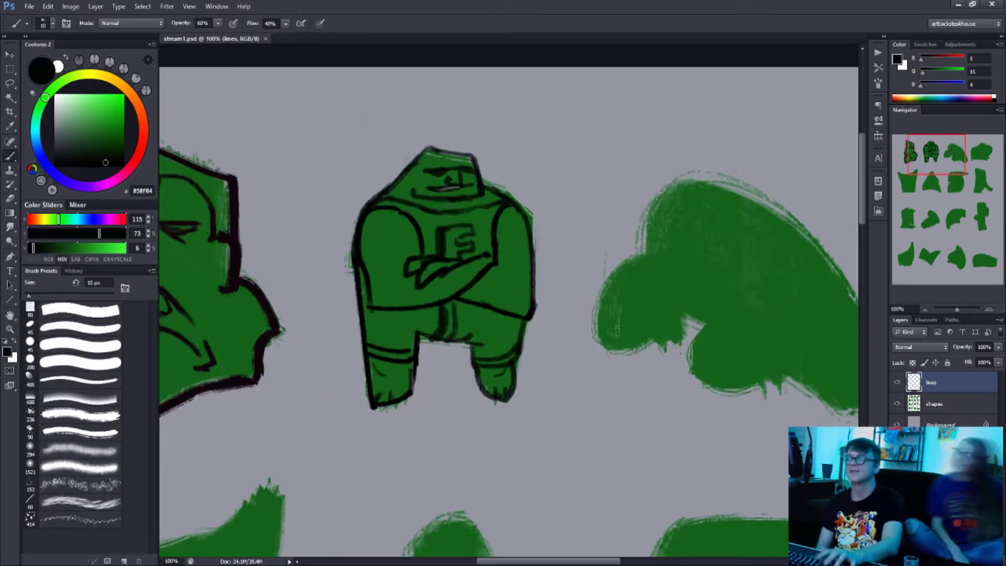
pyautogui.press('e')
pyautogui.hscroll(1, 508, 309)
pyautogui.press(']')
pyautogui.press(']')
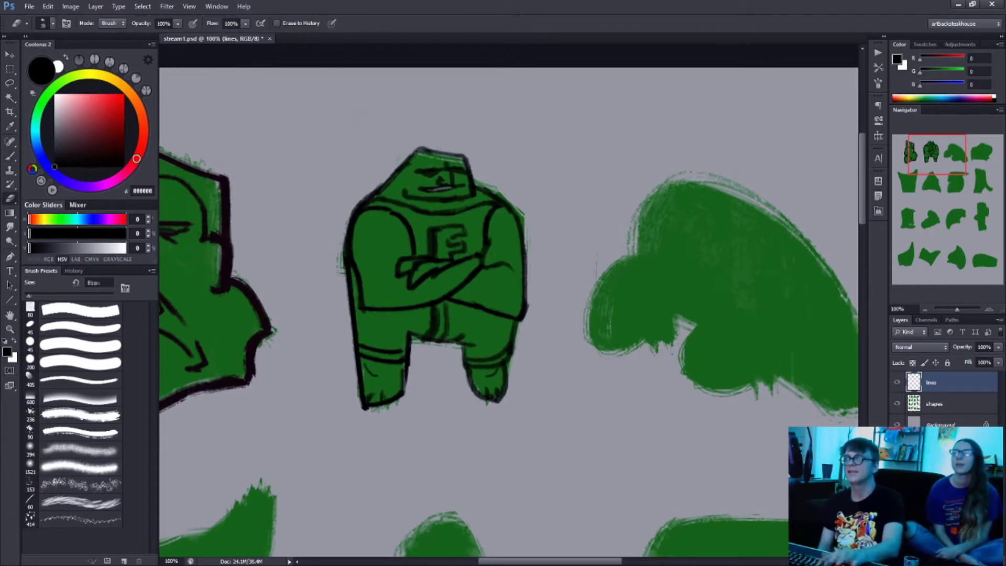
# Step: Ink the two rounded limbs with toes on the third shape and save the file
pyautogui.press('b')
pyautogui.scroll(-2, 524, 288)
pyautogui.moveTo(501, 309); pyautogui.dragTo(576, 284)
pyautogui.hotkey('ctrl', 's')
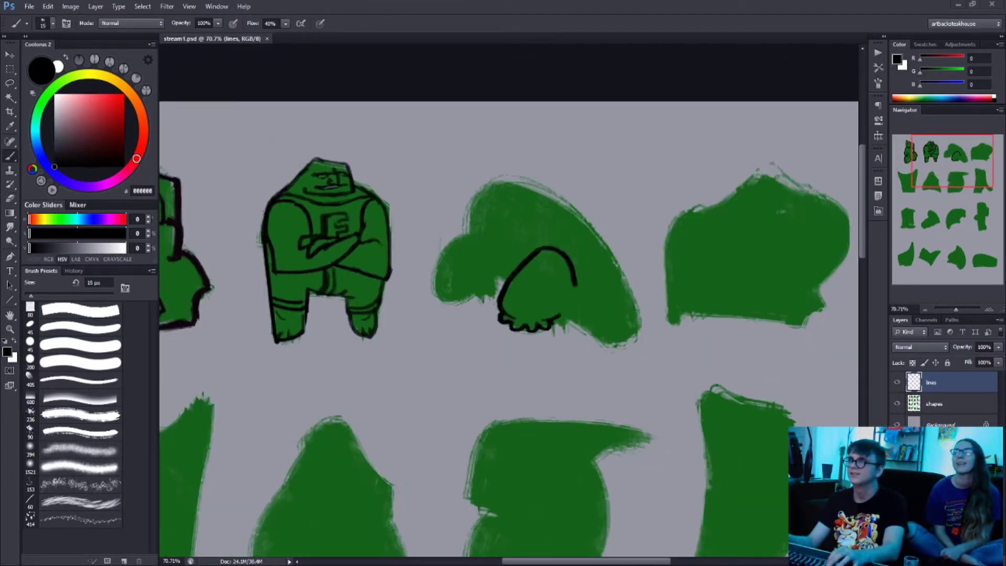
pyautogui.moveTo(558, 272); pyautogui.dragTo(586, 309)
pyautogui.moveTo(488, 227)
pyautogui.mouseDown()
pyautogui.moveTo(436, 296)
pyautogui.moveTo(474, 299)
pyautogui.mouseUp()
# Step: Complete the crouching figure on the third shape with its arched back, inner folds and lowered head
pyautogui.press(']')
pyautogui.moveTo(492, 230); pyautogui.dragTo(502, 280)
pyautogui.moveTo(470, 231)
pyautogui.mouseDown()
pyautogui.moveTo(566, 210)
pyautogui.moveTo(590, 312)
pyautogui.mouseUp()
pyautogui.moveTo(581, 242)
pyautogui.mouseDown()
pyautogui.moveTo(615, 309)
pyautogui.moveTo(571, 327)
pyautogui.mouseUp()
pyautogui.moveTo(613, 321); pyautogui.dragTo(603, 334)
pyautogui.moveTo(563, 206); pyautogui.dragTo(621, 275)
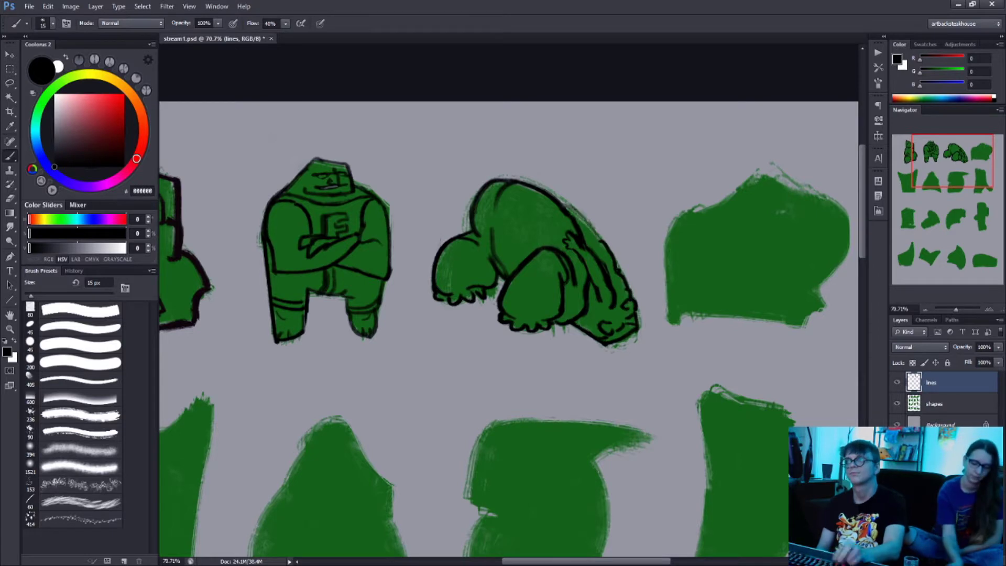
# Step: Ink the fourth shape's large head with eye, ear, mouth and lower edge, start its arm, and save the file
pyautogui.moveTo(524, 262); pyautogui.dragTo(466, 256)
pyautogui.moveTo(640, 200); pyautogui.dragTo(612, 316)
pyautogui.moveTo(614, 314); pyautogui.dragTo(719, 313)
pyautogui.moveTo(650, 300); pyautogui.dragTo(689, 299)
pyautogui.press('[')
pyautogui.moveTo(626, 258)
pyautogui.mouseDown()
pyautogui.moveTo(661, 225)
pyautogui.moveTo(666, 248)
pyautogui.mouseUp()
pyautogui.moveTo(635, 202); pyautogui.dragTo(705, 176)
pyautogui.moveTo(731, 215); pyautogui.dragTo(699, 309)
pyautogui.moveTo(702, 285); pyautogui.dragTo(774, 304)
pyautogui.press('e')
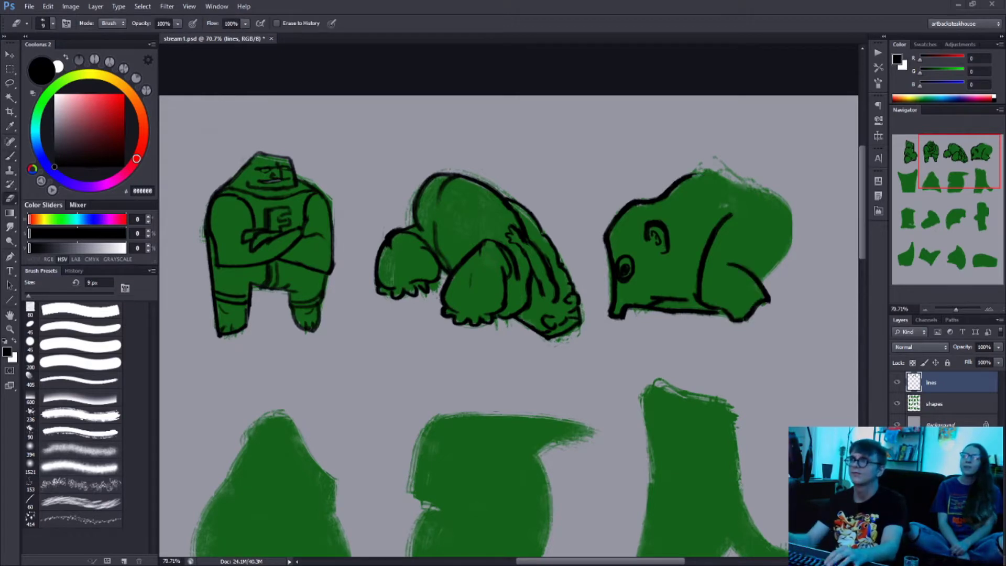
pyautogui.press('b')
pyautogui.hotkey('ctrl', 's')
# Step: Complete the fourth shape's hunched back, shoulder and bent arm, adding bands at the wrist
pyautogui.moveTo(687, 212); pyautogui.dragTo(695, 291)
pyautogui.moveTo(690, 169)
pyautogui.mouseDown()
pyautogui.moveTo(757, 210)
pyautogui.moveTo(776, 286)
pyautogui.mouseUp()
pyautogui.moveTo(749, 212); pyautogui.dragTo(770, 204)
pyautogui.moveTo(729, 294); pyautogui.dragTo(760, 313)
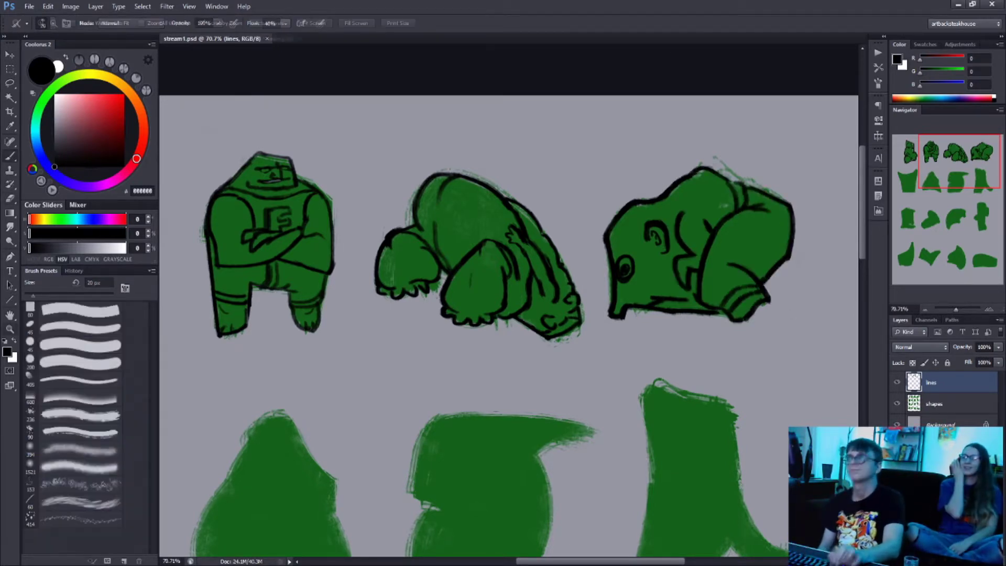
# Step: Outline the horned trapezoid as a face and add its hairline and angry brows
pyautogui.scroll(-2, 509, 325)
pyautogui.press(']')
pyautogui.moveTo(390, 379); pyautogui.dragTo(385, 419)
pyautogui.moveTo(278, 398); pyautogui.dragTo(252, 313)
pyautogui.moveTo(472, 314); pyautogui.dragTo(419, 333)
pyautogui.press('[')
pyautogui.press('[')
pyautogui.moveTo(200, 331)
pyautogui.mouseDown()
pyautogui.moveTo(237, 477)
pyautogui.moveTo(347, 314)
pyautogui.mouseUp()
pyautogui.moveTo(347, 317); pyautogui.dragTo(237, 478)
pyautogui.moveTo(225, 391); pyautogui.dragTo(331, 387)
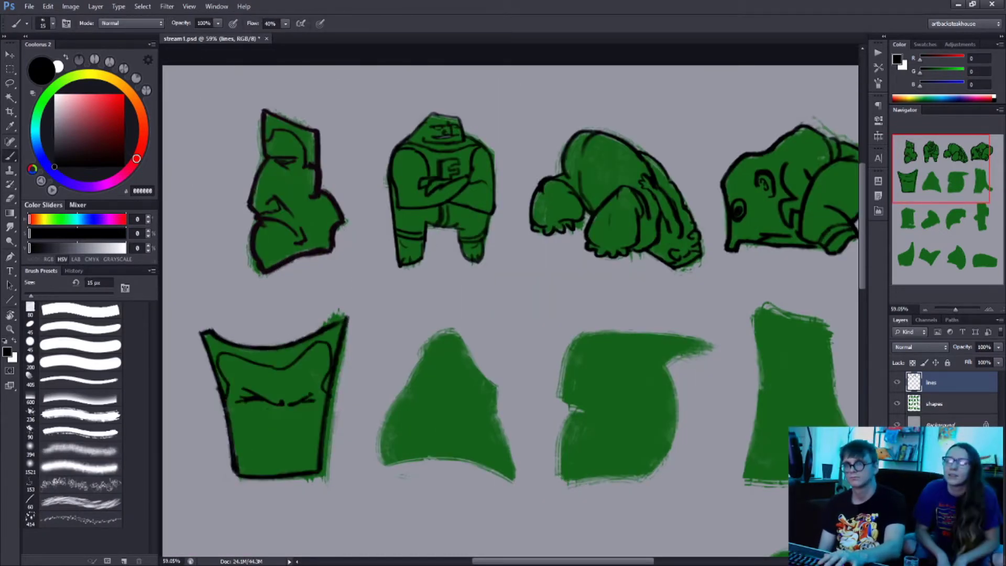
# Step: Hand-letter "Nice thrust Bro!" above the crossed-arms figure and an F beside it
pyautogui.moveTo(462, 107); pyautogui.dragTo(511, 102)
pyautogui.moveTo(518, 86); pyautogui.dragTo(587, 91)
pyautogui.moveTo(488, 130); pyautogui.dragTo(534, 123)
pyautogui.moveTo(504, 169); pyautogui.dragTo(505, 147)
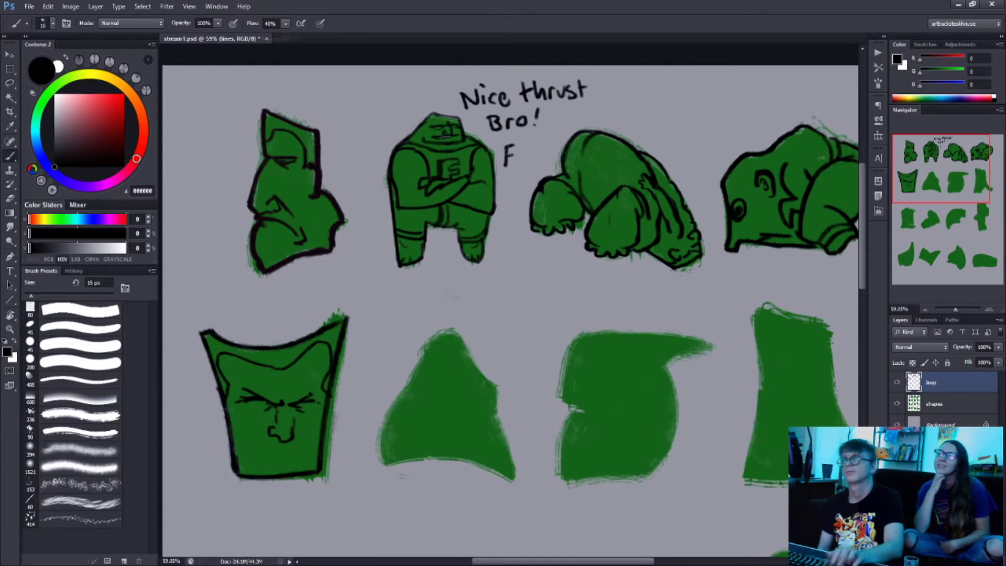
# Step: Ink the triangular shape as a pointed head with ear, nose, chin line and collar folds, and save the file
pyautogui.scroll(-1, 509, 293)
pyautogui.moveTo(508, 293); pyautogui.dragTo(434, 282)
pyautogui.press(']')
pyautogui.moveTo(314, 435)
pyautogui.mouseDown()
pyautogui.moveTo(353, 327)
pyautogui.moveTo(429, 379)
pyautogui.mouseUp()
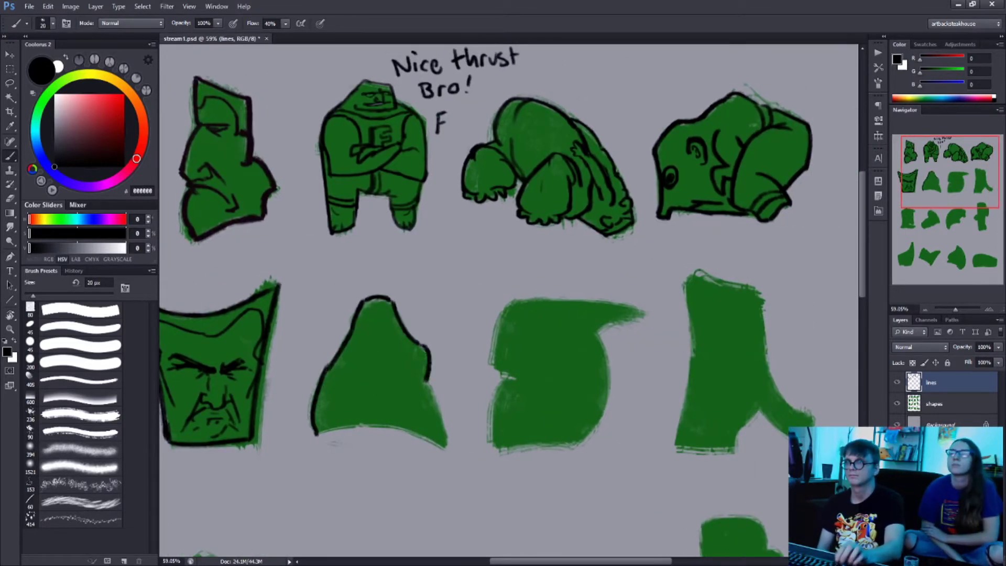
pyautogui.moveTo(349, 362); pyautogui.dragTo(379, 368)
pyautogui.moveTo(331, 414); pyautogui.dragTo(440, 399)
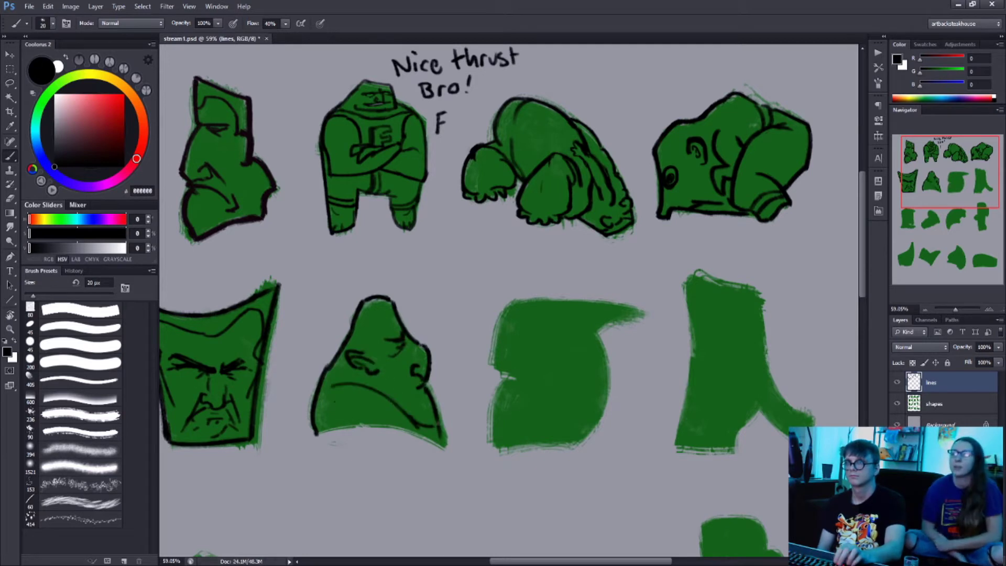
pyautogui.moveTo(319, 435); pyautogui.dragTo(419, 414)
pyautogui.moveTo(381, 429); pyautogui.dragTo(446, 454)
pyautogui.press('e')
pyautogui.hotkey('ctrl', 's')
# Step: Ink the mouth notch, forehead, swept-back crest and ear of a profile head on the third shape of the second row
pyautogui.press('b')
pyautogui.moveTo(499, 370); pyautogui.dragTo(522, 381)
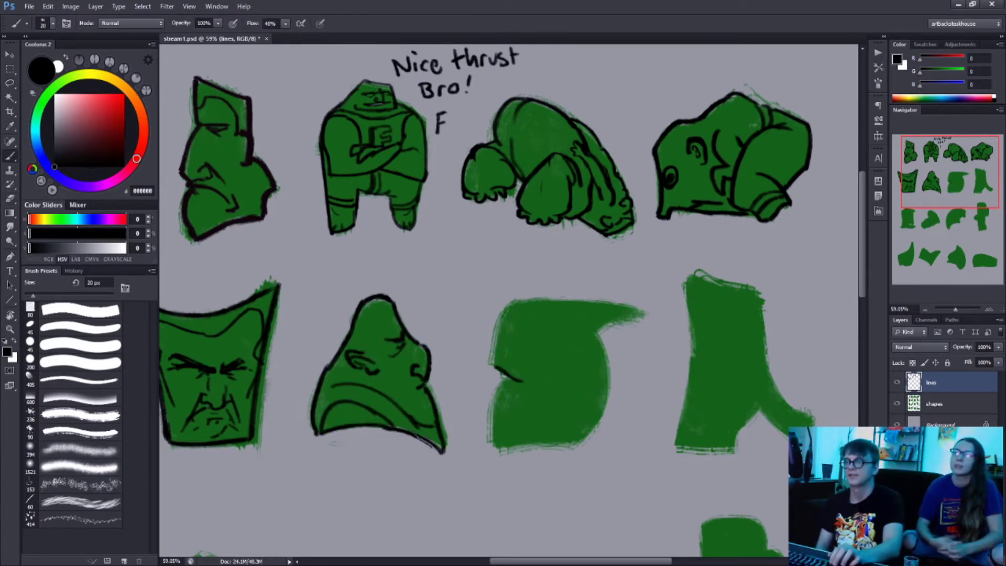
pyautogui.moveTo(512, 301)
pyautogui.mouseDown()
pyautogui.moveTo(629, 310)
pyautogui.moveTo(597, 334)
pyautogui.mouseUp()
pyautogui.moveTo(549, 358)
pyautogui.mouseDown()
pyautogui.moveTo(561, 329)
pyautogui.moveTo(570, 344)
pyautogui.mouseUp()
pyautogui.press('[')
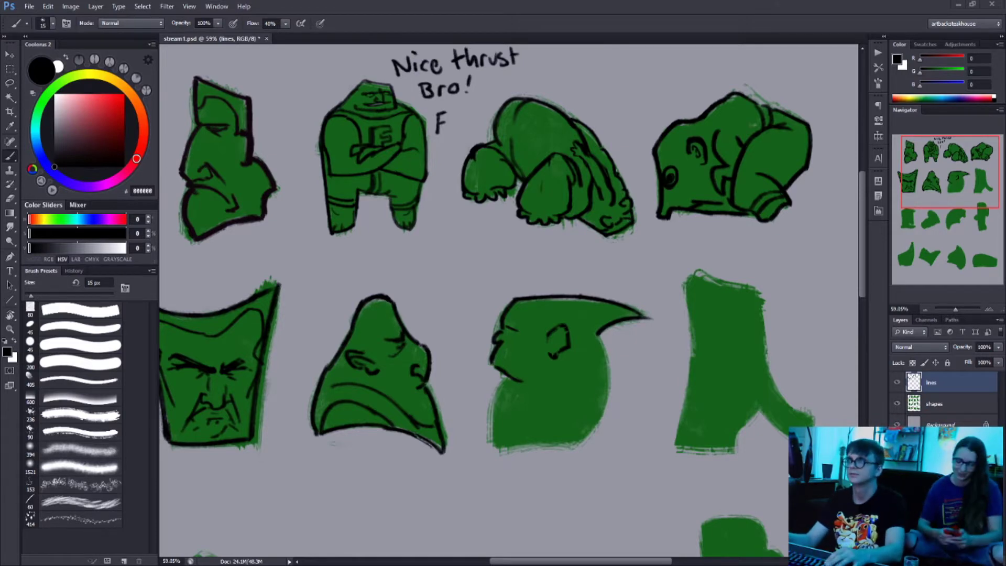
# Step: Complete the crested profile head with its eye, rounded jaw and neck outline, and flowing hair strands
pyautogui.moveTo(510, 331); pyautogui.dragTo(517, 350)
pyautogui.moveTo(602, 336); pyautogui.dragTo(582, 435)
pyautogui.moveTo(503, 374)
pyautogui.mouseDown()
pyautogui.moveTo(490, 422)
pyautogui.moveTo(577, 438)
pyautogui.mouseUp()
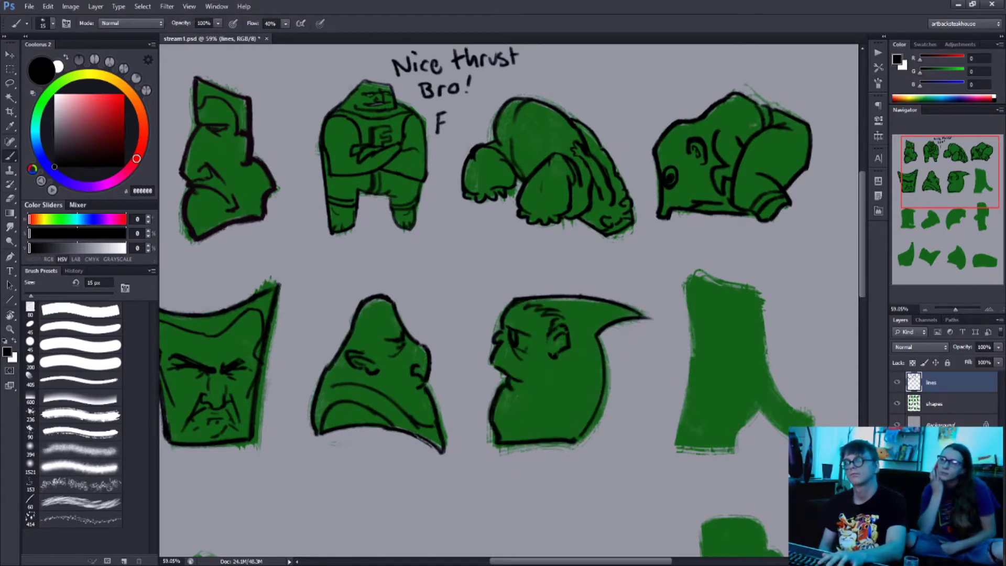
pyautogui.moveTo(524, 262); pyautogui.dragTo(499, 259)
pyautogui.moveTo(506, 301); pyautogui.dragTo(589, 309)
pyautogui.moveTo(545, 319)
pyautogui.mouseDown()
pyautogui.moveTo(585, 330)
pyautogui.moveTo(498, 314)
pyautogui.mouseUp()
# Step: Ink the last shape of the second row, outlining its tall body and curved extension and adding interior detail lines
pyautogui.press(']')
pyautogui.moveTo(582, 251)
pyautogui.mouseDown()
pyautogui.moveTo(570, 418)
pyautogui.moveTo(636, 425)
pyautogui.mouseUp()
pyautogui.moveTo(655, 317); pyautogui.dragTo(713, 390)
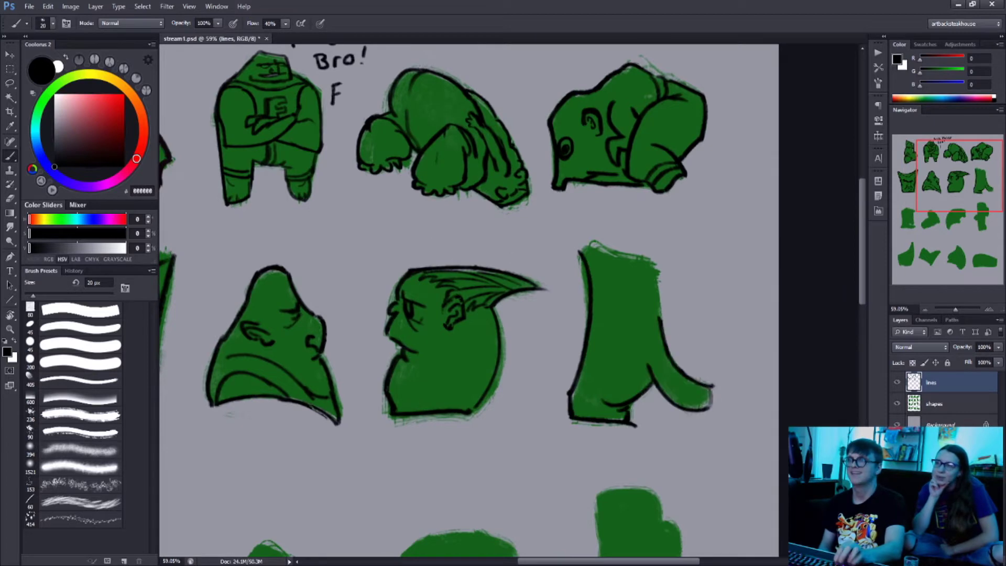
pyautogui.moveTo(621, 315); pyautogui.dragTo(616, 330)
pyautogui.moveTo(657, 270); pyautogui.dragTo(659, 317)
pyautogui.moveTo(579, 251); pyautogui.dragTo(658, 262)
pyautogui.moveTo(603, 311)
pyautogui.mouseDown()
pyautogui.moveTo(602, 341)
pyautogui.moveTo(655, 325)
pyautogui.moveTo(662, 333)
pyautogui.mouseUp()
pyautogui.moveTo(593, 259)
pyautogui.mouseDown()
pyautogui.moveTo(655, 262)
pyautogui.moveTo(655, 302)
pyautogui.mouseUp()
# Step: Ink the outline of the first shape in the third row, with a pointed quiff, straight face edge and toothed mouth notch
pyautogui.scroll(-2, 471, 294)
pyautogui.moveTo(345, 512); pyautogui.dragTo(386, 533)
pyautogui.hotkey('ctrl', 'z')
pyautogui.press('[')
pyautogui.press('[')
pyautogui.moveTo(472, 419); pyautogui.dragTo(450, 346)
pyautogui.scroll(2, 283, 424)
pyautogui.moveTo(414, 274); pyautogui.dragTo(372, 367)
pyautogui.moveTo(435, 240)
pyautogui.mouseDown()
pyautogui.moveTo(294, 335)
pyautogui.moveTo(286, 422)
pyautogui.mouseUp()
pyautogui.moveTo(382, 375)
pyautogui.mouseDown()
pyautogui.moveTo(359, 380)
pyautogui.moveTo(422, 393)
pyautogui.mouseUp()
pyautogui.hotkey('ctrl', 'z')
pyautogui.press('[')
pyautogui.press('[')
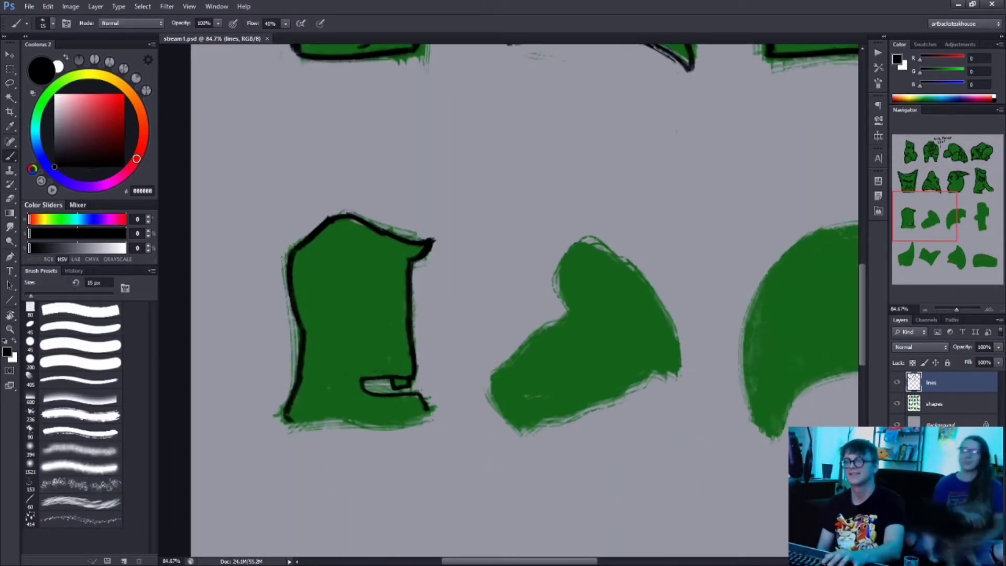
# Step: Ink the jaw, cheek line, round eyes, nose and teeth of the quiffed head, and save the file
pyautogui.moveTo(327, 398); pyautogui.dragTo(429, 411)
pyautogui.moveTo(304, 317); pyautogui.dragTo(320, 383)
pyautogui.moveTo(356, 306); pyautogui.dragTo(354, 340)
pyautogui.moveTo(399, 312); pyautogui.dragTo(406, 346)
pyautogui.press(']')
pyautogui.moveTo(366, 390)
pyautogui.mouseDown()
pyautogui.moveTo(398, 414)
pyautogui.moveTo(388, 414)
pyautogui.mouseUp()
pyautogui.hotkey('ctrl', 's')
# Step: Complete the quiffed head with its ear, sideburn line and jagged hairline using a 15 px brush
pyautogui.moveTo(338, 289)
pyautogui.mouseDown()
pyautogui.moveTo(375, 296)
pyautogui.moveTo(329, 335)
pyautogui.mouseUp()
pyautogui.moveTo(419, 315); pyautogui.dragTo(320, 285)
pyautogui.press('[')
pyautogui.moveTo(204, 285); pyautogui.dragTo(220, 304)
pyautogui.moveTo(210, 231); pyautogui.dragTo(207, 291)
pyautogui.moveTo(209, 225); pyautogui.dragTo(309, 220)
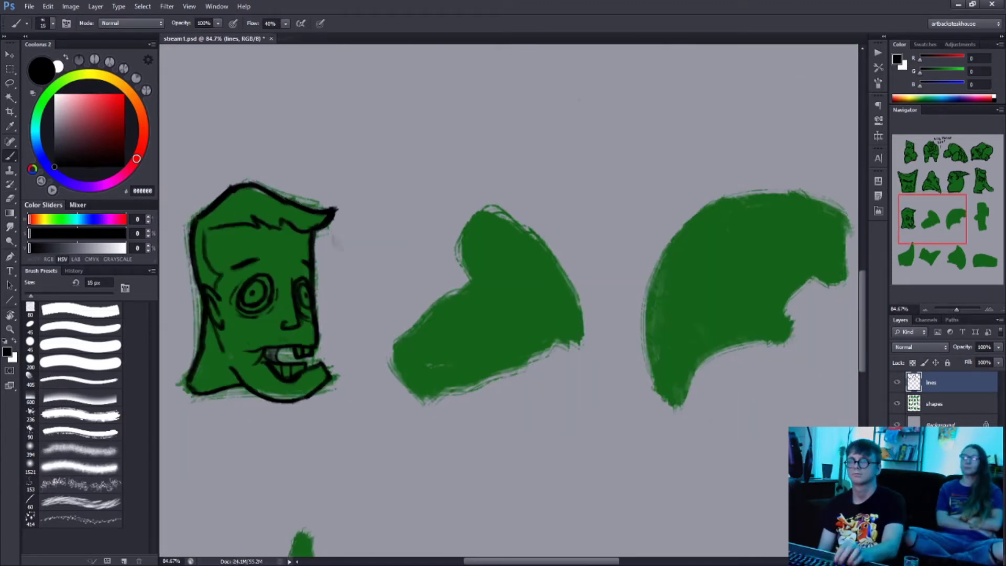
# Step: Outline the bent second shape of the third row as a hunched, horned creature using a thicker brush
pyautogui.scroll(-3, 503, 293)
pyautogui.moveTo(503, 209); pyautogui.dragTo(503, 325)
pyautogui.press(']')
pyautogui.press(']')
pyautogui.moveTo(341, 274)
pyautogui.mouseDown()
pyautogui.moveTo(362, 342)
pyautogui.moveTo(414, 350)
pyautogui.moveTo(280, 367)
pyautogui.moveTo(314, 411)
pyautogui.mouseUp()
pyautogui.moveTo(330, 356); pyautogui.dragTo(335, 391)
# Step: Add body folds, the hand lines and a small round eye to the hunched horned creature using a finer brush
pyautogui.press('[')
pyautogui.moveTo(327, 341); pyautogui.dragTo(357, 322)
pyautogui.moveTo(330, 309)
pyautogui.mouseDown()
pyautogui.moveTo(359, 283)
pyautogui.moveTo(392, 338)
pyautogui.moveTo(366, 390)
pyautogui.mouseUp()
pyautogui.press('[')
pyautogui.moveTo(384, 361); pyautogui.dragTo(404, 351)
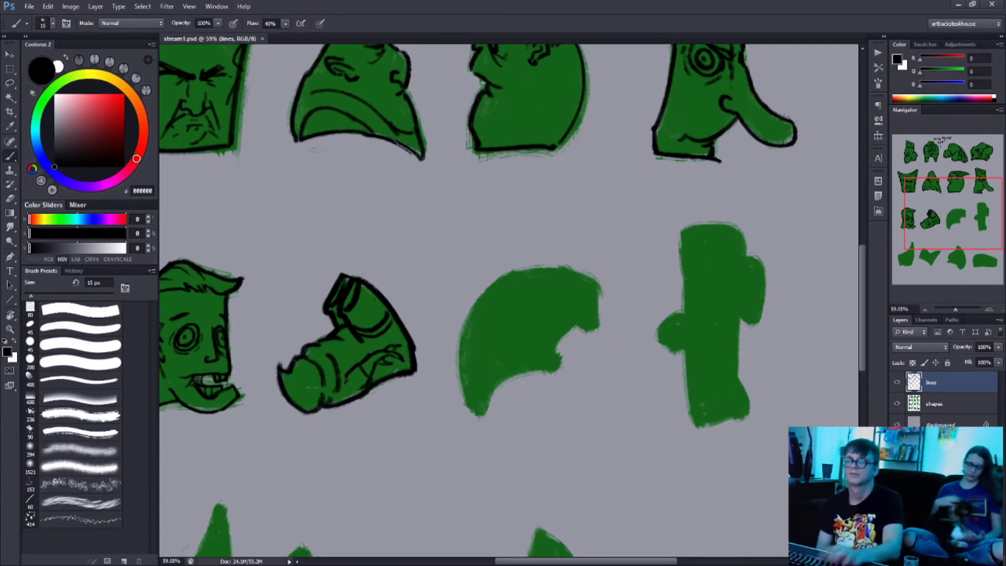
pyautogui.scroll(2, 298, 381)
pyautogui.moveTo(295, 388); pyautogui.dragTo(293, 389)
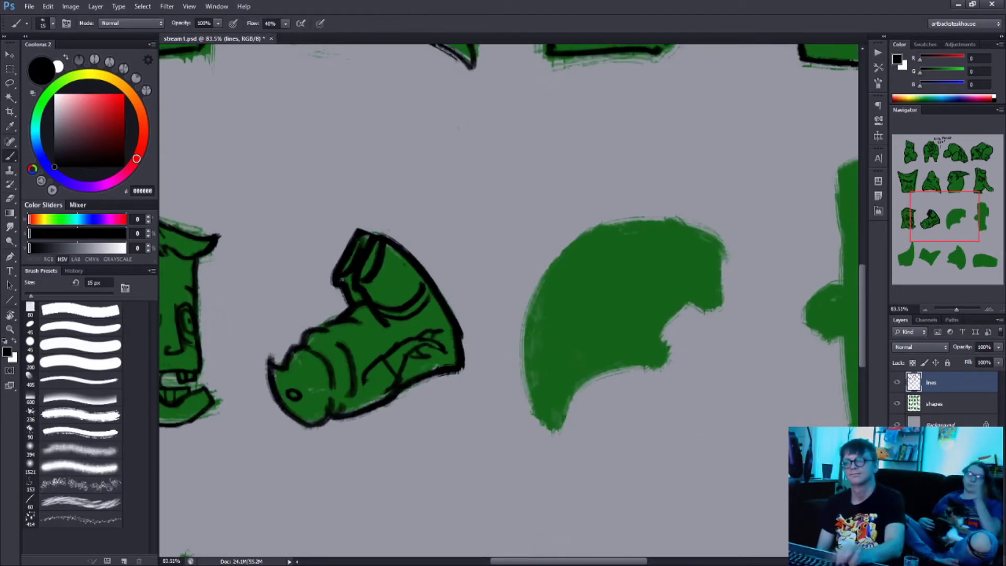
# Step: Ink the mouth line, protruding lower lip and curved throat of the third shape in the third row
pyautogui.scroll(-2, 367, 315)
pyautogui.hscroll(3, 508, 315)
pyautogui.moveTo(558, 296); pyautogui.dragTo(480, 328)
pyautogui.moveTo(542, 333); pyautogui.dragTo(459, 401)
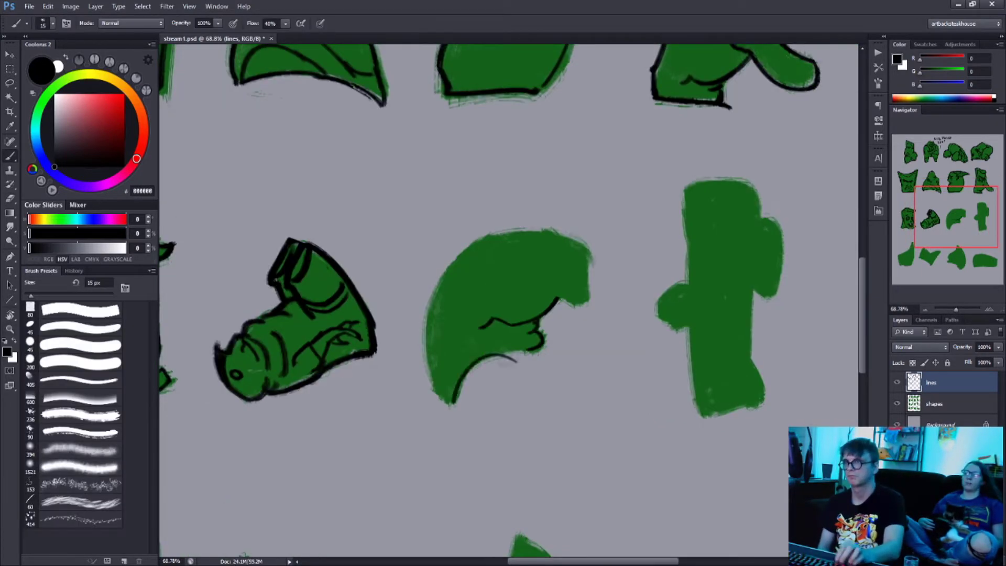
# Step: Complete the curved third shape as a profile head with nose, eye, ear and rounded back, and save the file
pyautogui.moveTo(548, 231); pyautogui.dragTo(576, 307)
pyautogui.press(']')
pyautogui.moveTo(493, 251); pyautogui.dragTo(472, 276)
pyautogui.moveTo(545, 229); pyautogui.dragTo(427, 330)
pyautogui.moveTo(480, 236)
pyautogui.mouseDown()
pyautogui.moveTo(425, 349)
pyautogui.moveTo(453, 403)
pyautogui.mouseUp()
pyautogui.hotkey('ctrl', 's')
# Step: Ink the flat top with its ribbed band and the round nose on the last shape of the third row
pyautogui.press('e')
pyautogui.press('b')
pyautogui.hscroll(2, 508, 299)
pyautogui.moveTo(624, 299)
pyautogui.mouseDown()
pyautogui.moveTo(637, 333)
pyautogui.moveTo(694, 235)
pyautogui.mouseUp()
pyautogui.moveTo(621, 229); pyautogui.dragTo(693, 234)
pyautogui.moveTo(624, 218); pyautogui.dragTo(687, 225)
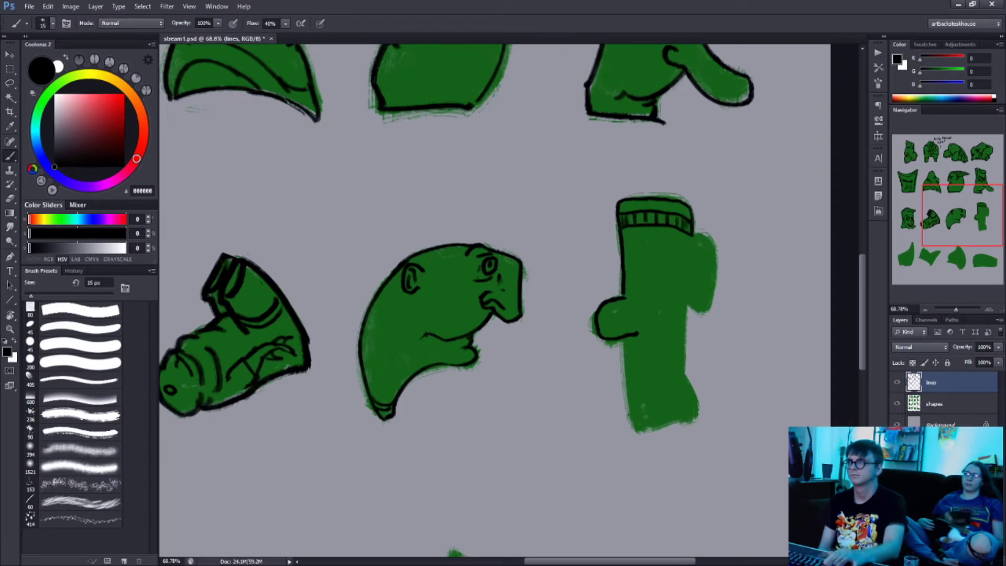
# Step: Complete the flat-topped head with its long neck outline, large ear, frowning eye and lips
pyautogui.moveTo(607, 346)
pyautogui.mouseDown()
pyautogui.moveTo(635, 341)
pyautogui.moveTo(636, 431)
pyautogui.mouseUp()
pyautogui.moveTo(672, 233); pyautogui.dragTo(698, 417)
pyautogui.moveTo(698, 419); pyautogui.dragTo(638, 432)
pyautogui.moveTo(632, 323); pyautogui.dragTo(641, 332)
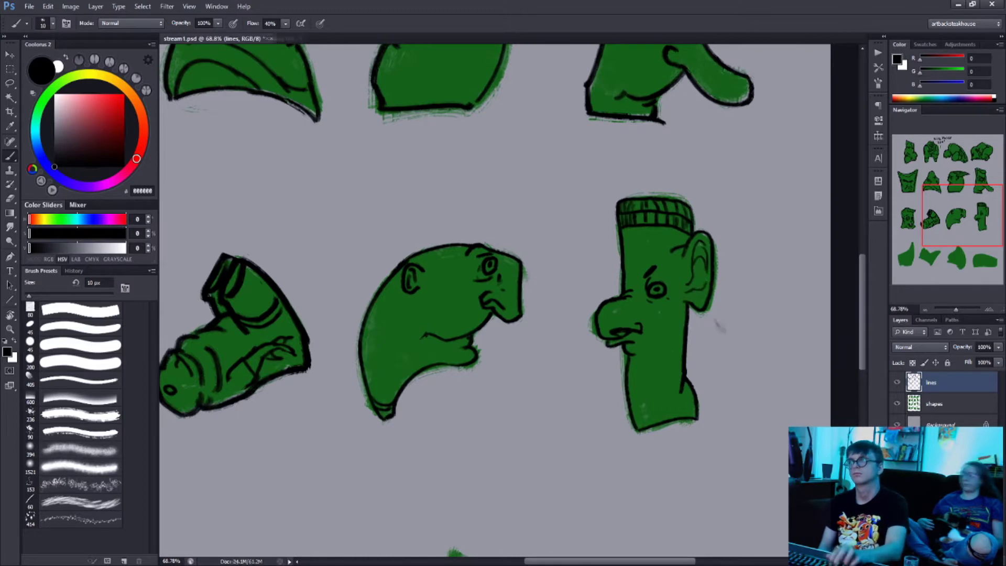
pyautogui.hotkey('ctrl', '0')
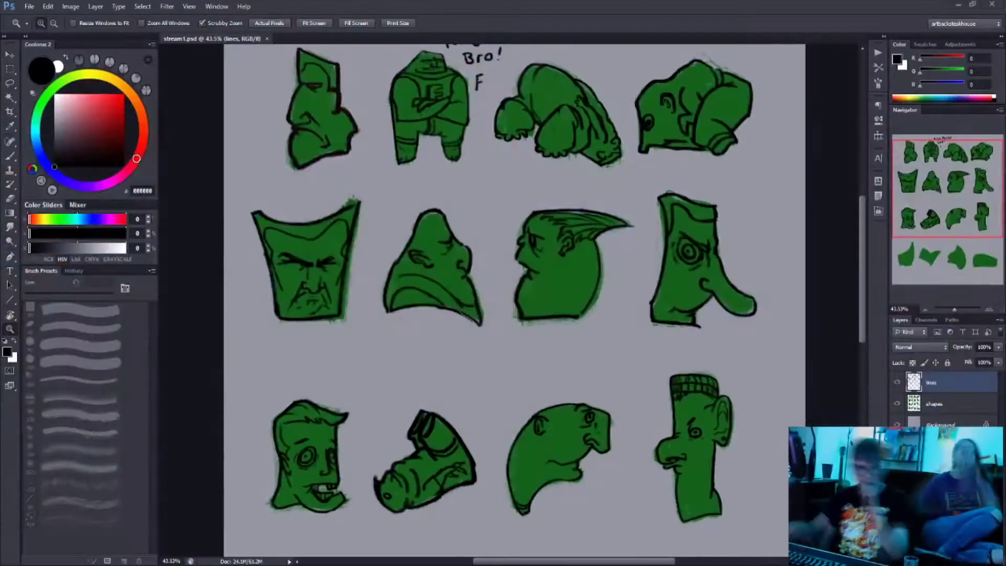
# Step: Ink the first shape of the bottom row as a face with a tall horn-like nose, small eye and wide toothy mouth
pyautogui.scroll(-5, 564, 278)
pyautogui.press(']')
pyautogui.moveTo(307, 339); pyautogui.dragTo(388, 404)
pyautogui.moveTo(385, 353); pyautogui.dragTo(383, 374)
pyautogui.moveTo(310, 338)
pyautogui.mouseDown()
pyautogui.moveTo(401, 328)
pyautogui.moveTo(374, 338)
pyautogui.mouseUp()
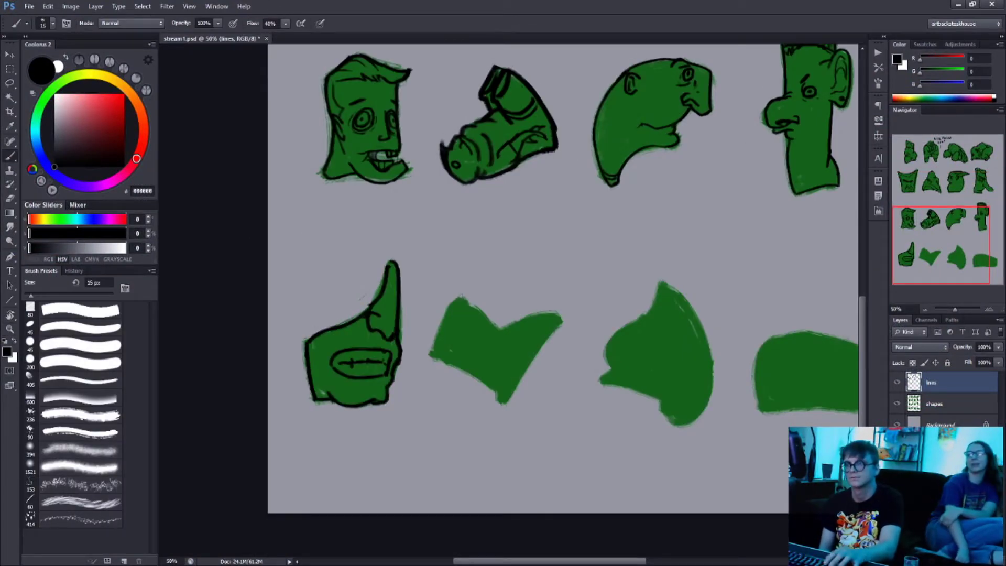
pyautogui.moveTo(322, 334); pyautogui.dragTo(324, 336)
pyautogui.moveTo(367, 314); pyautogui.dragTo(385, 331)
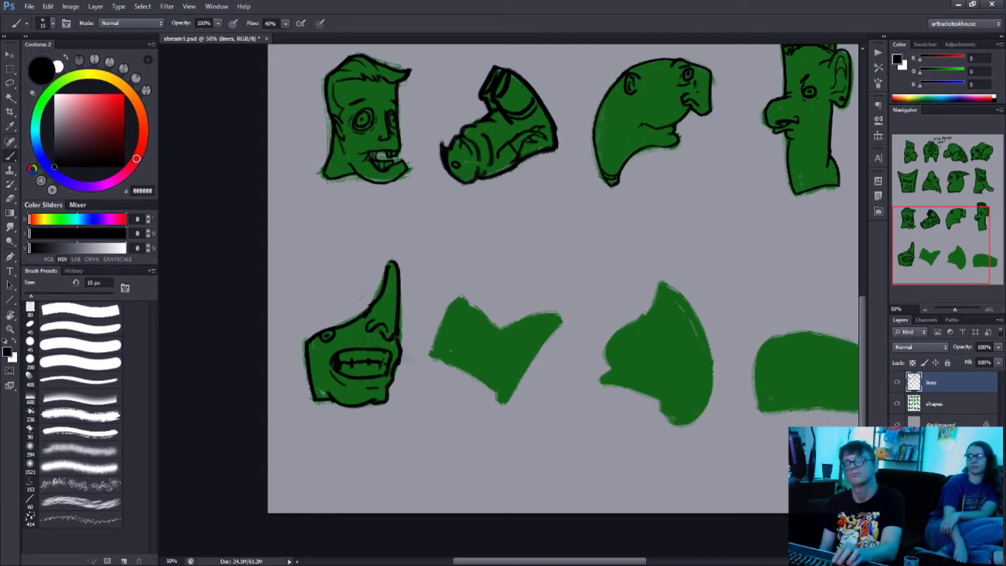
# Step: Ink the V-shaped second shape of the bottom row with a 20 px brush, adding its bumpy upper edge and long curved chin
pyautogui.press(']')
pyautogui.moveTo(524, 262); pyautogui.dragTo(435, 257)
pyautogui.moveTo(342, 352); pyautogui.dragTo(411, 397)
pyautogui.moveTo(377, 289); pyautogui.dragTo(341, 354)
pyautogui.moveTo(415, 372); pyautogui.dragTo(412, 397)
pyautogui.moveTo(398, 328); pyautogui.dragTo(471, 314)
pyautogui.moveTo(473, 317); pyautogui.dragTo(422, 396)
pyautogui.moveTo(379, 303); pyautogui.dragTo(408, 324)
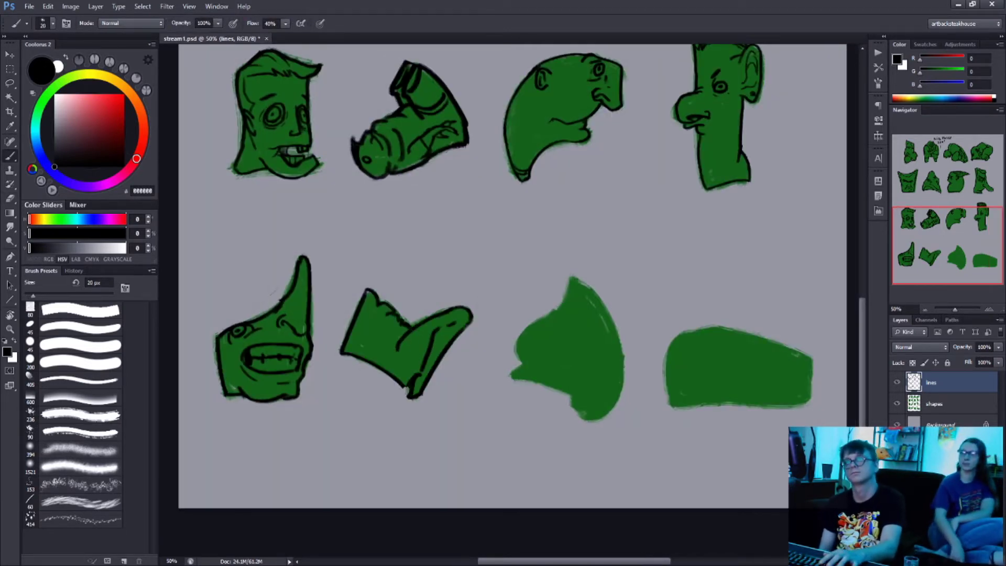
# Step: Ink the third shape of the bottom row as a beaked profile head with round eye, ear and pointed crown
pyautogui.moveTo(524, 262); pyautogui.dragTo(460, 265)
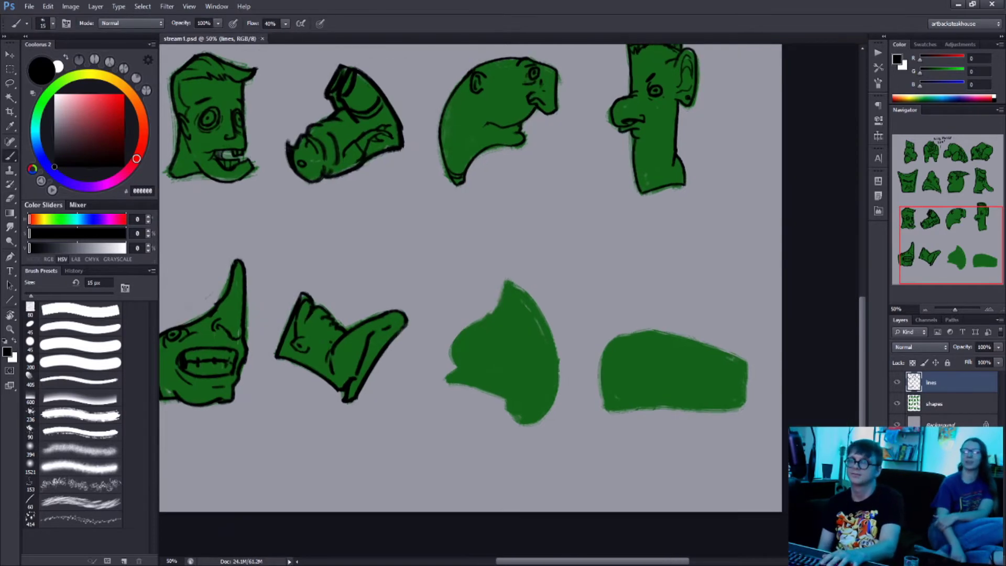
pyautogui.press('[')
pyautogui.moveTo(448, 378)
pyautogui.mouseDown()
pyautogui.moveTo(511, 404)
pyautogui.moveTo(494, 315)
pyautogui.moveTo(528, 422)
pyautogui.mouseUp()
pyautogui.moveTo(503, 324); pyautogui.dragTo(501, 327)
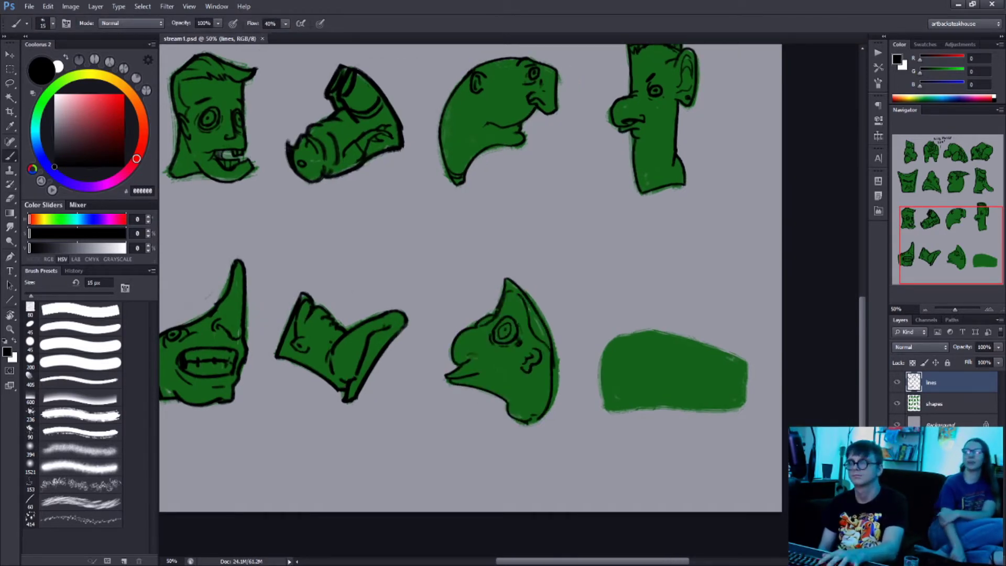
# Step: Outline the last shape of the bottom row with a 20 px brush and add interior lines
pyautogui.moveTo(603, 409)
pyautogui.mouseDown()
pyautogui.moveTo(747, 361)
pyautogui.moveTo(605, 409)
pyautogui.mouseUp()
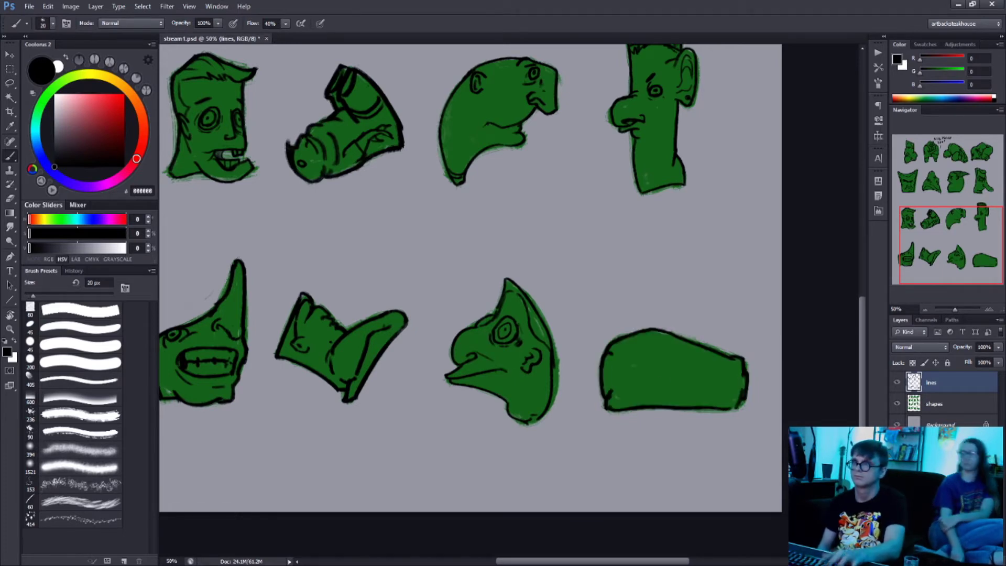
pyautogui.moveTo(700, 359); pyautogui.dragTo(740, 359)
pyautogui.moveTo(671, 385); pyautogui.dragTo(760, 382)
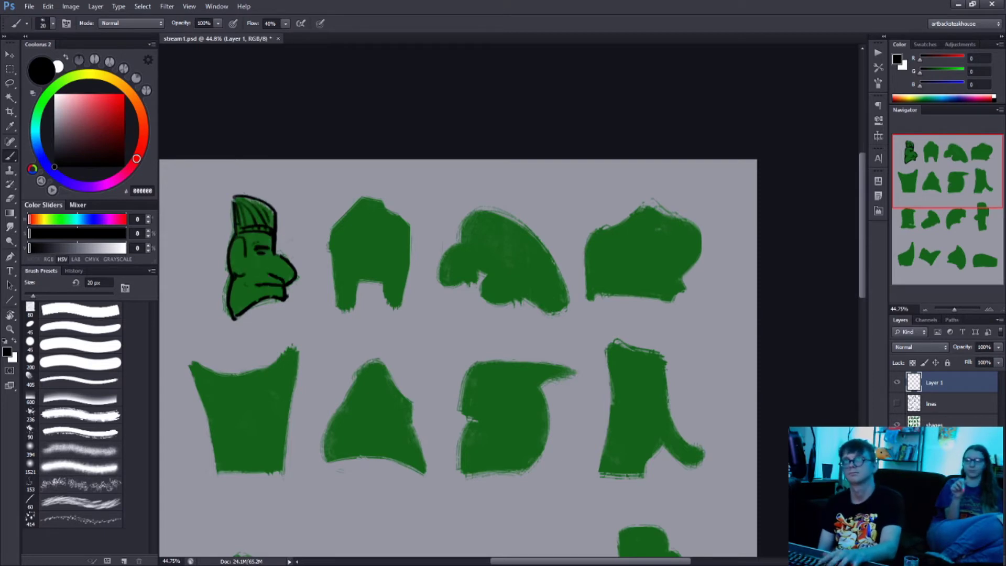
# Step: Ink the second shape of the top row on the new layer as a hooded, frowning face with a coiled neck
pyautogui.press(']')
pyautogui.moveTo(332, 230); pyautogui.dragTo(403, 308)
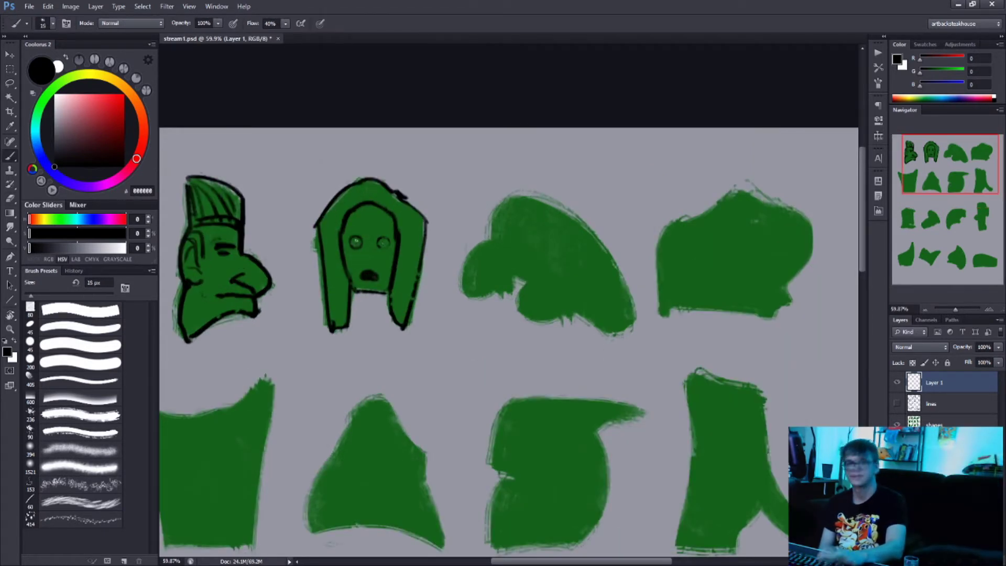
pyautogui.moveTo(357, 296); pyautogui.dragTo(370, 326)
# Step: Ink the third shape of the top row as a bulbous-nosed profile head with open mouth, eye and ear, saving the file
pyautogui.moveTo(493, 240); pyautogui.dragTo(514, 274)
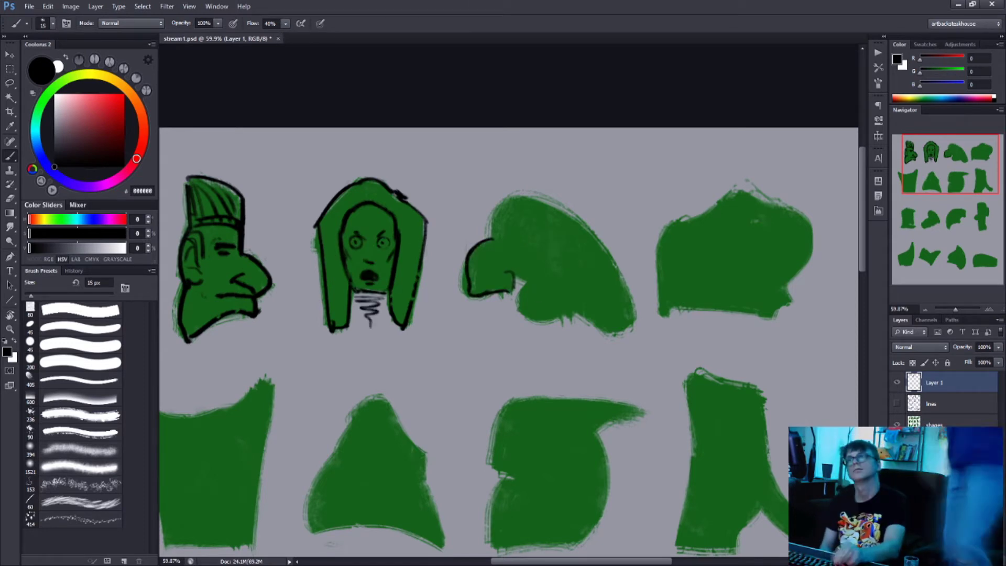
pyautogui.moveTo(540, 315); pyautogui.dragTo(582, 317)
pyautogui.moveTo(485, 270); pyautogui.dragTo(498, 291)
pyautogui.hotkey('ctrl', 's')
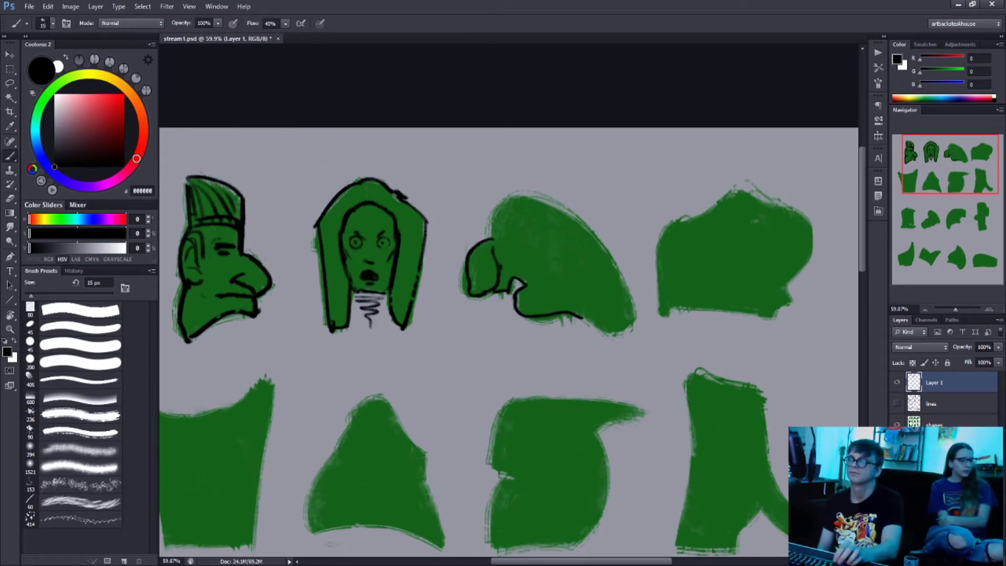
pyautogui.moveTo(514, 225); pyautogui.dragTo(530, 247)
pyautogui.moveTo(495, 210)
pyautogui.mouseDown()
pyautogui.moveTo(631, 315)
pyautogui.moveTo(582, 333)
pyautogui.mouseUp()
pyautogui.moveTo(532, 278); pyautogui.dragTo(556, 288)
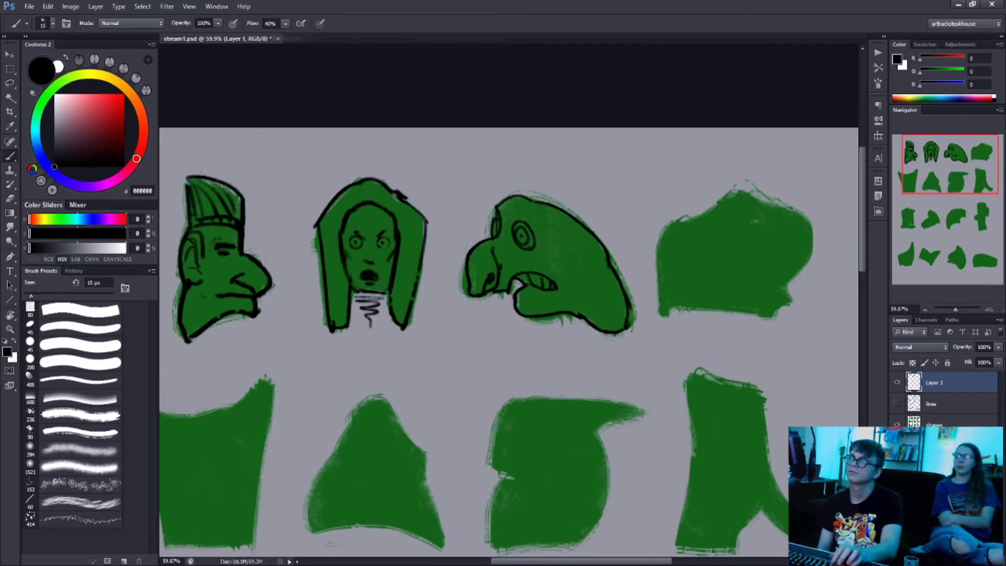
pyautogui.moveTo(566, 243); pyautogui.dragTo(577, 272)
pyautogui.moveTo(472, 341)
pyautogui.mouseDown()
pyautogui.moveTo(419, 369)
pyautogui.moveTo(438, 370)
pyautogui.moveTo(359, 362)
pyautogui.mouseUp()
pyautogui.moveTo(579, 298); pyautogui.dragTo(655, 287)
pyautogui.moveTo(674, 231); pyautogui.dragTo(670, 315)
pyautogui.press('e')
pyautogui.hotkey('ctrl', 'alt', 'z')
pyautogui.hotkey('ctrl', 'alt', 'z')
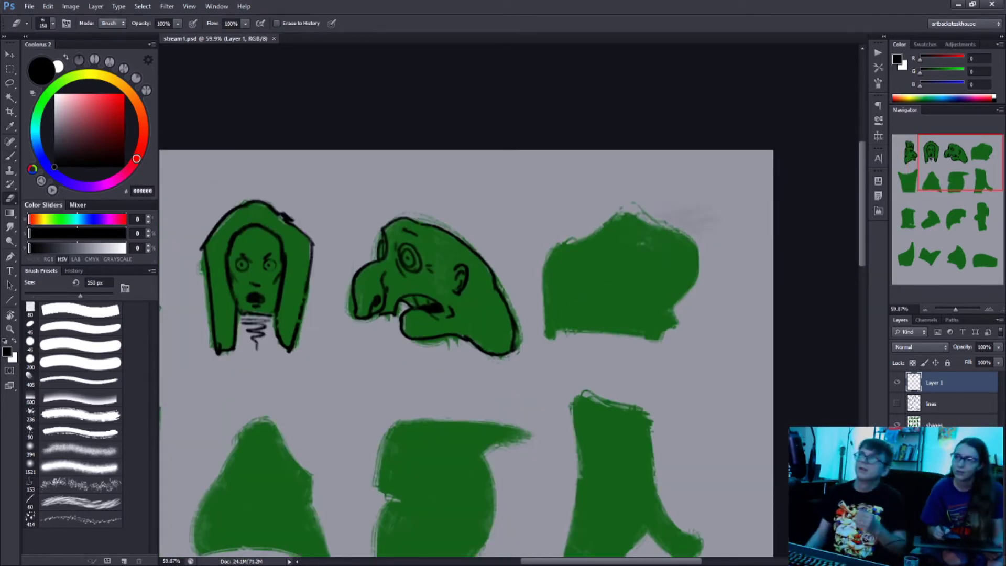
# Step: Ink the base line, two eyes with brows and the puckered mouth on the last shape of the top row
pyautogui.press('b')
pyautogui.moveTo(549, 336); pyautogui.dragTo(663, 346)
pyautogui.moveTo(559, 251); pyautogui.dragTo(582, 249)
pyautogui.moveTo(569, 256); pyautogui.dragTo(573, 260)
pyautogui.moveTo(633, 252); pyautogui.dragTo(652, 255)
pyautogui.moveTo(638, 257); pyautogui.dragTo(643, 260)
pyautogui.moveTo(589, 285); pyautogui.dragTo(603, 299)
pyautogui.moveTo(608, 296)
pyautogui.mouseDown()
pyautogui.moveTo(629, 303)
pyautogui.moveTo(593, 309)
pyautogui.mouseUp()
# Step: Outline the puckered wide face around its sides and crown, adding cheek and neck contours
pyautogui.moveTo(560, 244); pyautogui.dragTo(548, 336)
pyautogui.moveTo(579, 335); pyautogui.dragTo(619, 335)
pyautogui.moveTo(559, 242); pyautogui.dragTo(696, 246)
pyautogui.moveTo(559, 262); pyautogui.dragTo(651, 262)
pyautogui.moveTo(697, 246); pyautogui.dragTo(676, 314)
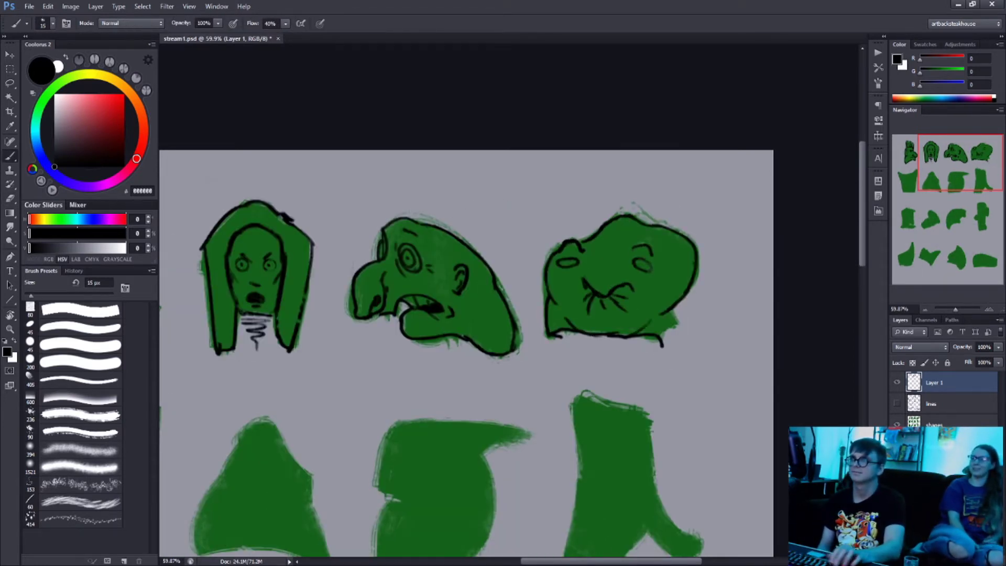
pyautogui.press('0')
pyautogui.moveTo(638, 342); pyautogui.dragTo(677, 312)
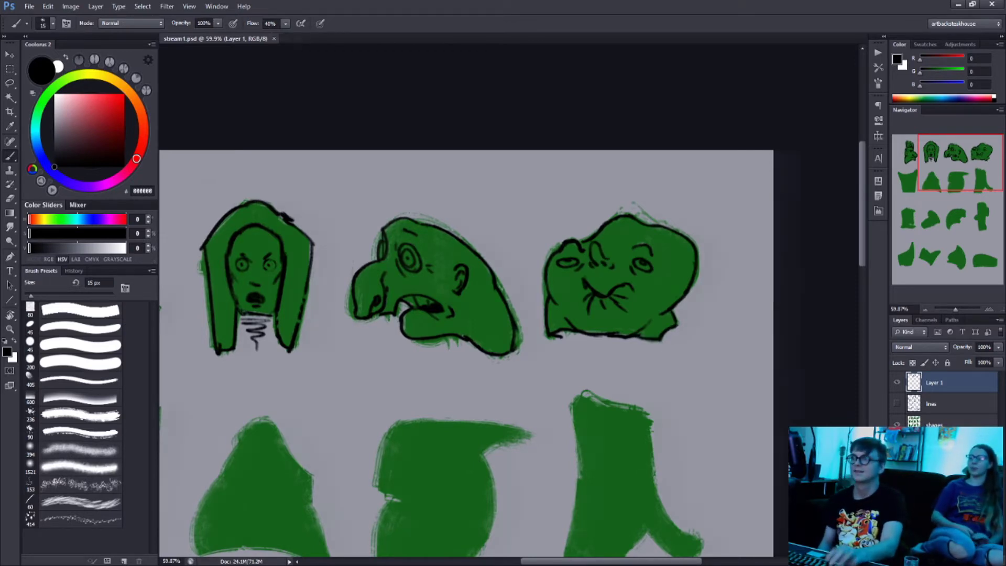
# Step: Outline the first shape of the second row with its two pointed upper corners and straight base
pyautogui.moveTo(181, 456); pyautogui.dragTo(356, 320)
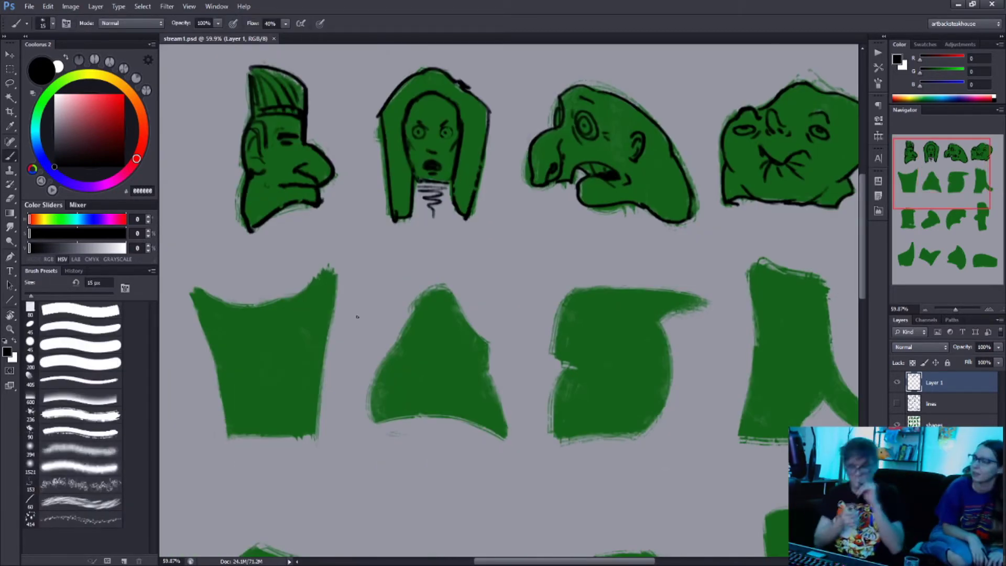
pyautogui.moveTo(191, 289); pyautogui.dragTo(226, 436)
pyautogui.moveTo(235, 304); pyautogui.dragTo(336, 273)
pyautogui.moveTo(335, 273); pyautogui.dragTo(320, 362)
pyautogui.moveTo(299, 329)
pyautogui.mouseDown()
pyautogui.moveTo(315, 341)
pyautogui.moveTo(292, 362)
pyautogui.mouseUp()
pyautogui.moveTo(320, 362); pyautogui.dragTo(315, 435)
pyautogui.moveTo(308, 436); pyautogui.dragTo(228, 436)
# Step: Add the upper-edge notches, round eye, nostril lines and ear to the two-pointed shape, and save the file
pyautogui.moveTo(265, 305); pyautogui.dragTo(293, 298)
pyautogui.moveTo(303, 345); pyautogui.dragTo(308, 334)
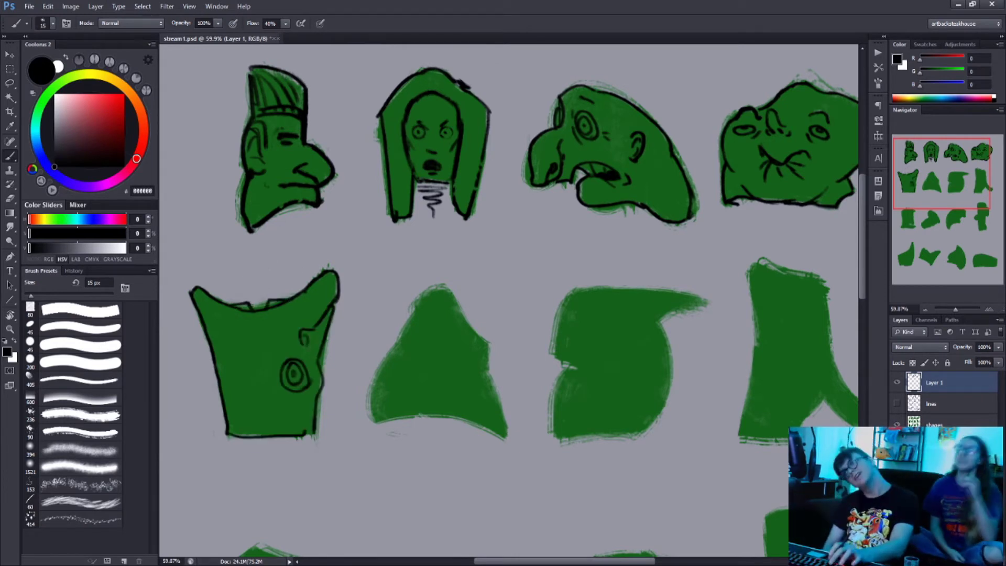
pyautogui.moveTo(252, 394); pyautogui.dragTo(243, 399)
pyautogui.hotkey('ctrl', 's')
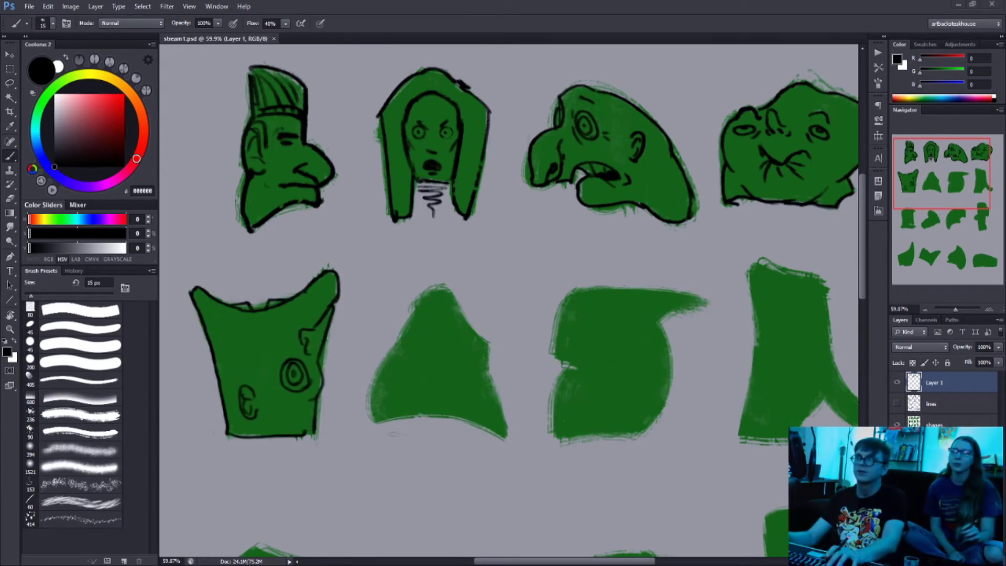
# Step: Ink the triangular second shape of the second row as a drooping pointed head with fold lines and tip dots
pyautogui.moveTo(438, 288); pyautogui.dragTo(373, 387)
pyautogui.moveTo(440, 287); pyautogui.dragTo(506, 433)
pyautogui.moveTo(374, 423)
pyautogui.mouseDown()
pyautogui.moveTo(411, 419)
pyautogui.moveTo(508, 439)
pyautogui.mouseUp()
pyautogui.moveTo(389, 383); pyautogui.dragTo(381, 402)
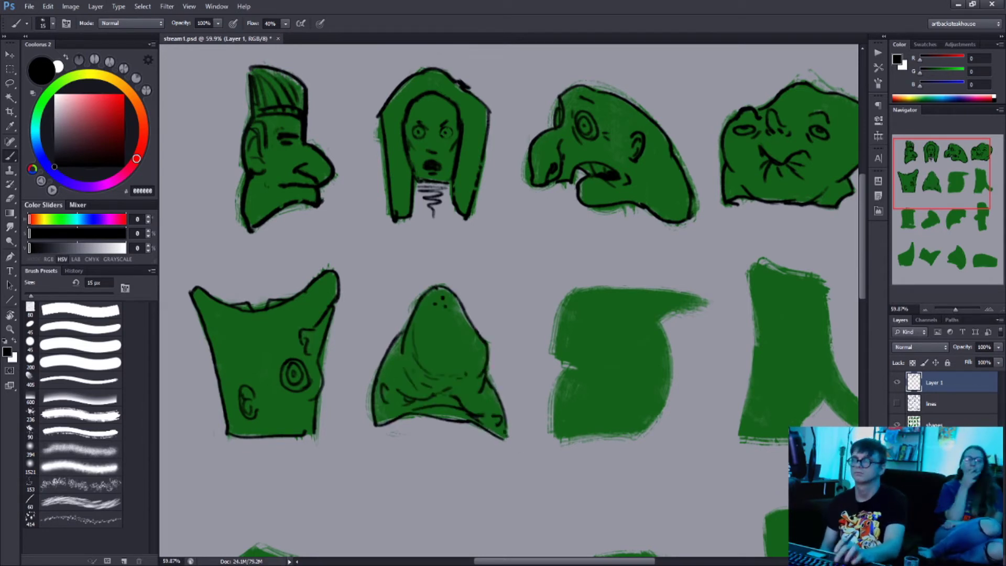
# Step: Ink the third shape of the second row with its curved rear horn, mouth notch and ringed eye
pyautogui.moveTo(629, 295)
pyautogui.mouseDown()
pyautogui.moveTo(659, 314)
pyautogui.moveTo(577, 371)
pyautogui.mouseUp()
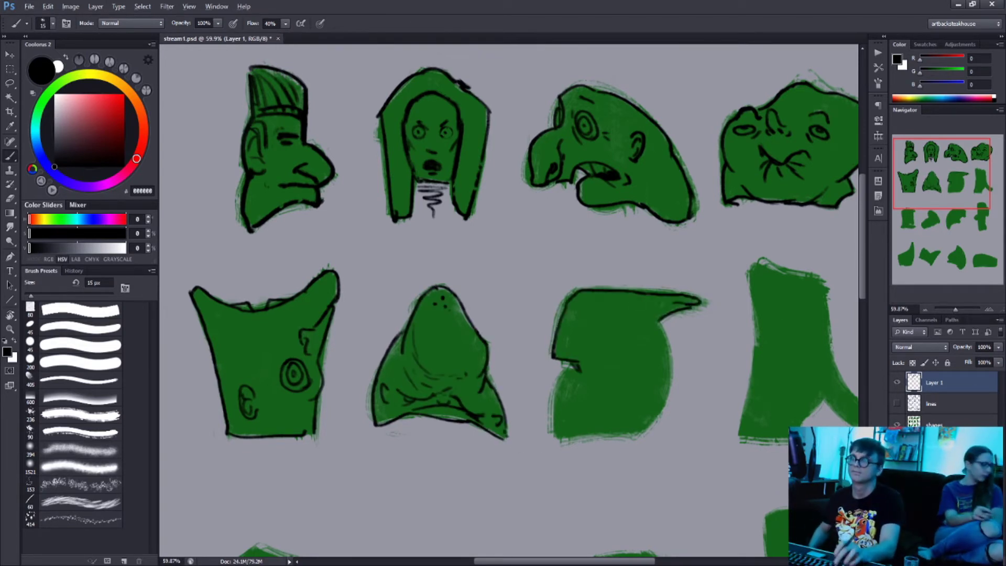
pyautogui.moveTo(650, 307); pyautogui.dragTo(642, 330)
pyautogui.moveTo(603, 312); pyautogui.dragTo(602, 313)
pyautogui.moveTo(661, 322); pyautogui.dragTo(650, 346)
# Step: Touch up the gap at the horn's base with a 9 px brush in the sampled background grey, and restore the black foreground
pyautogui.press('[')
pyautogui.press('[')
pyautogui.keyDown('alt'); pyautogui.click(524, 497); pyautogui.keyUp('alt')
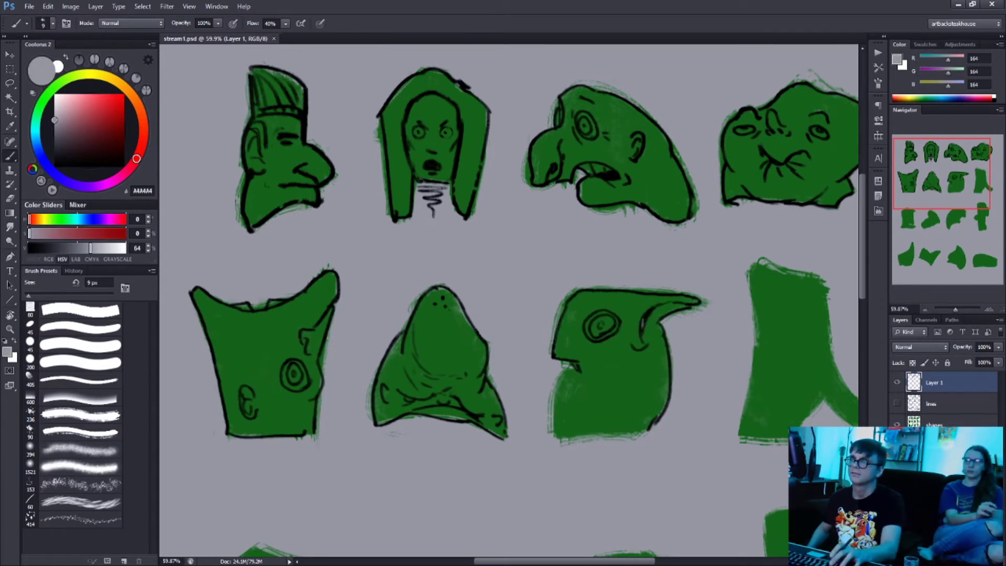
pyautogui.press('d')
pyautogui.press(']')
# Step: Ink the last shape of the second row as a tall, weary-looking head with a curved rear extension, and save the file
pyautogui.moveTo(524, 315); pyautogui.dragTo(393, 312)
pyautogui.moveTo(697, 388); pyautogui.dragTo(747, 419)
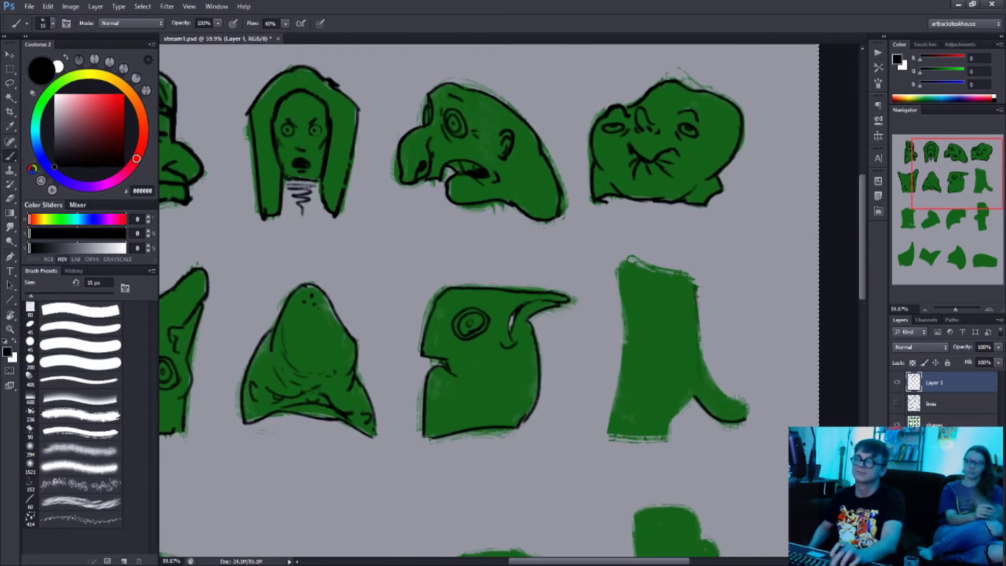
pyautogui.moveTo(697, 285); pyautogui.dragTo(697, 377)
pyautogui.moveTo(609, 433); pyautogui.dragTo(697, 286)
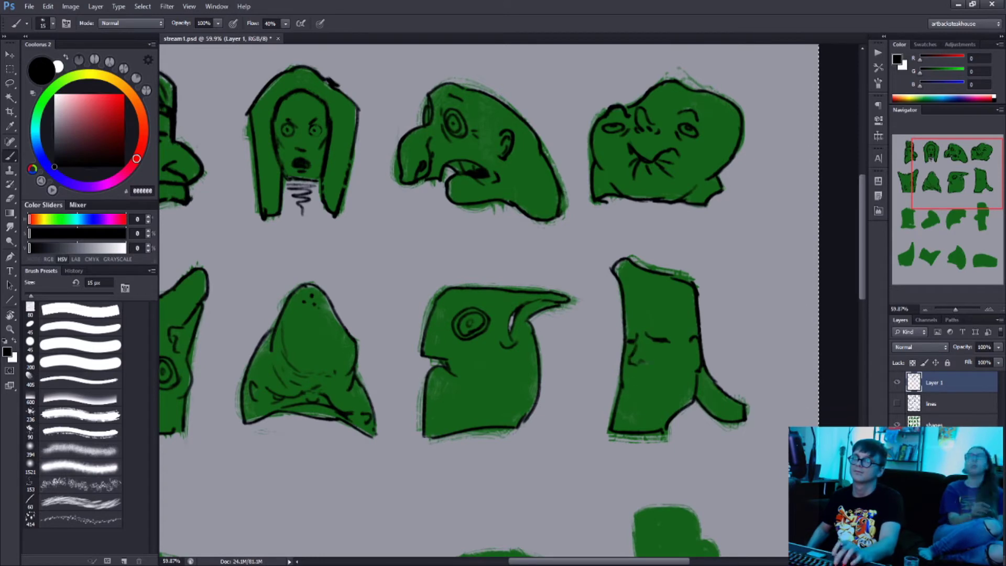
pyautogui.moveTo(635, 408); pyautogui.dragTo(629, 432)
pyautogui.press('z')
pyautogui.click(391, 315)
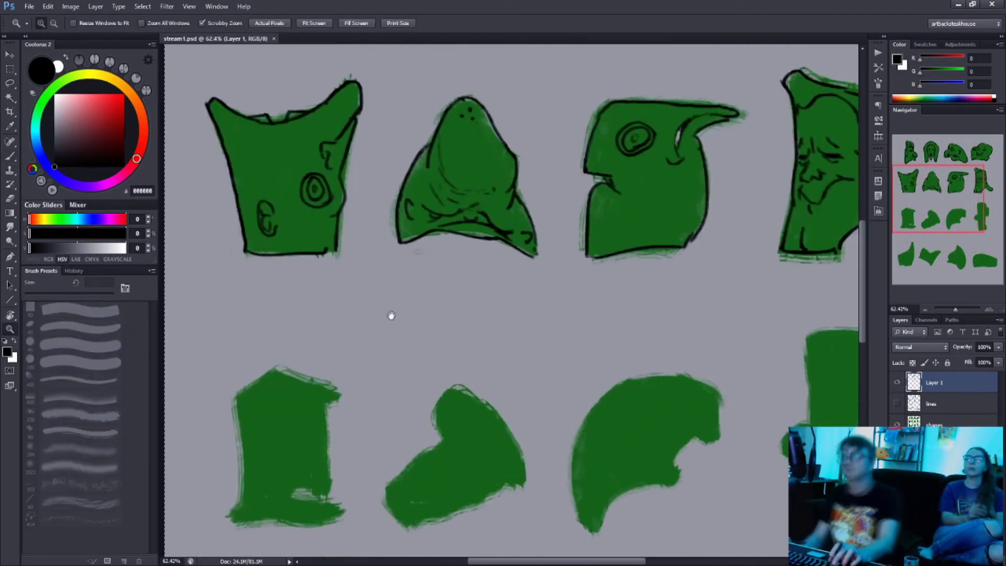
pyautogui.moveTo(391, 315); pyautogui.dragTo(409, 171)
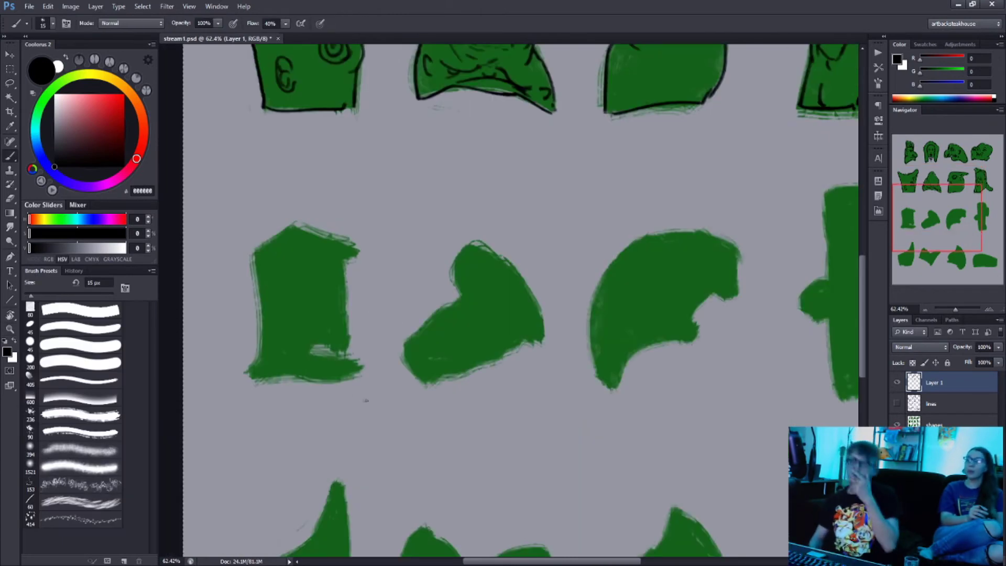
pyautogui.moveTo(317, 284); pyautogui.dragTo(338, 289)
pyautogui.hotkey('ctrl', 's')
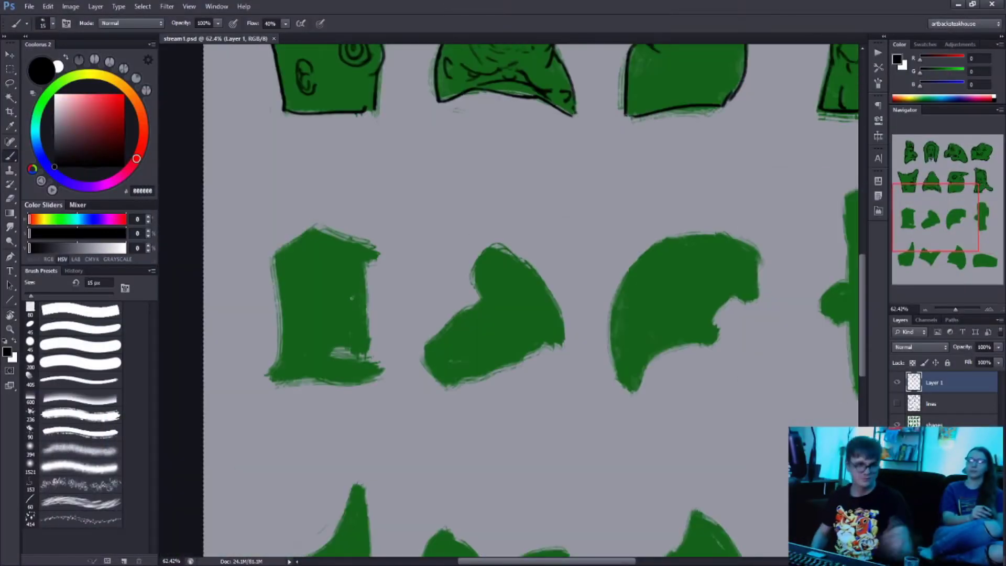
# Step: Ink the first shape of the third row as a scowling head with ear, peaked crown, hairline, collar and temple hatching
pyautogui.moveTo(524, 262); pyautogui.dragTo(465, 278)
pyautogui.moveTo(230, 292); pyautogui.dragTo(307, 370)
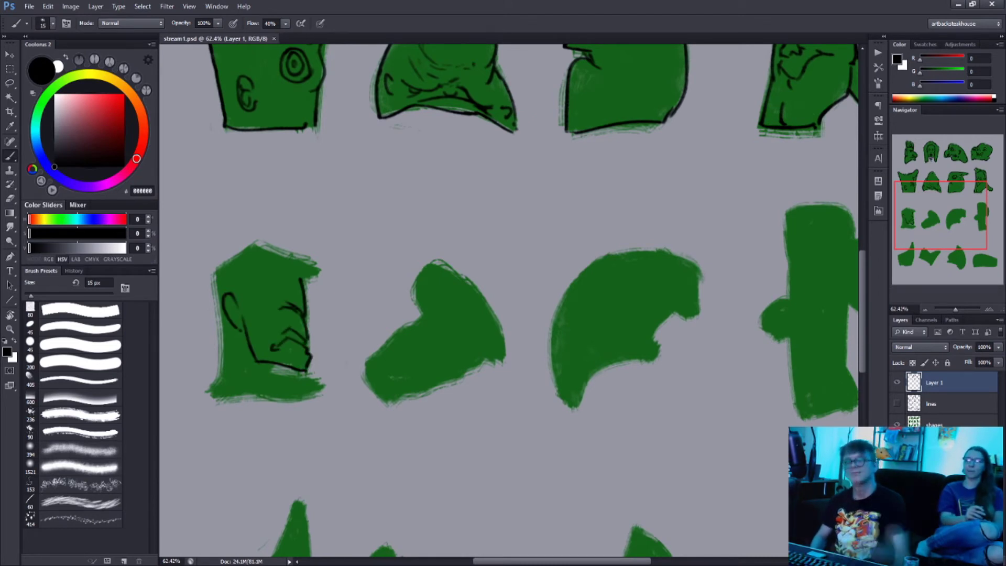
pyautogui.moveTo(234, 299); pyautogui.dragTo(230, 322)
pyautogui.moveTo(216, 270)
pyautogui.mouseDown()
pyautogui.moveTo(211, 391)
pyautogui.moveTo(320, 392)
pyautogui.mouseUp()
pyautogui.moveTo(216, 273)
pyautogui.mouseDown()
pyautogui.moveTo(322, 269)
pyautogui.moveTo(317, 278)
pyautogui.mouseUp()
pyautogui.moveTo(238, 291); pyautogui.dragTo(293, 265)
pyautogui.moveTo(246, 314); pyautogui.dragTo(263, 324)
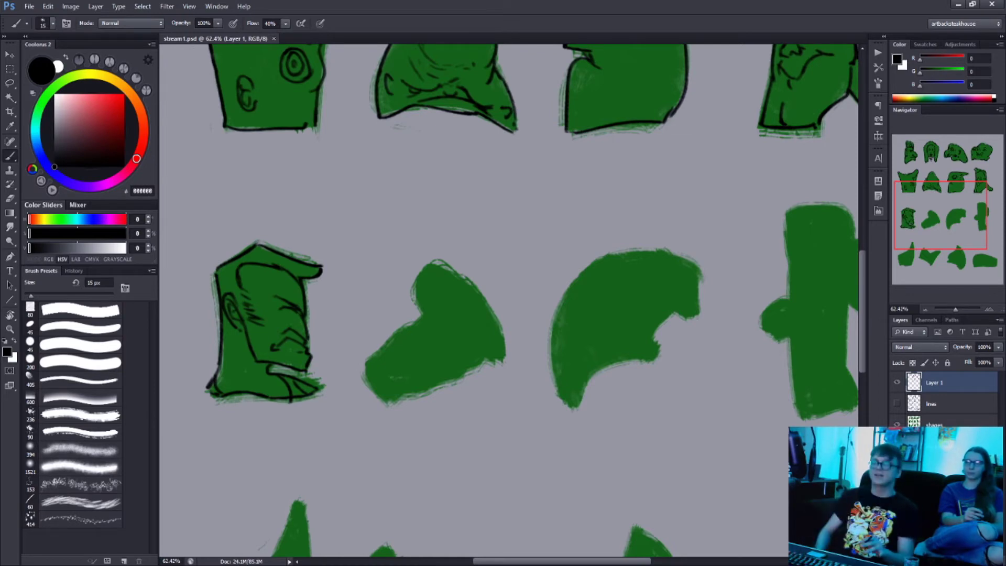
# Step: Ink the second shape of the third row as a boot-shaped head with ringed eye, ear and neck folds, and save the file
pyautogui.moveTo(578, 99); pyautogui.dragTo(511, 120)
pyautogui.moveTo(351, 314)
pyautogui.mouseDown()
pyautogui.moveTo(437, 376)
pyautogui.moveTo(393, 335)
pyautogui.mouseUp()
pyautogui.moveTo(352, 341); pyautogui.dragTo(301, 401)
pyautogui.moveTo(338, 367); pyautogui.dragTo(336, 367)
pyautogui.moveTo(306, 391); pyautogui.dragTo(331, 424)
pyautogui.moveTo(332, 419); pyautogui.dragTo(403, 403)
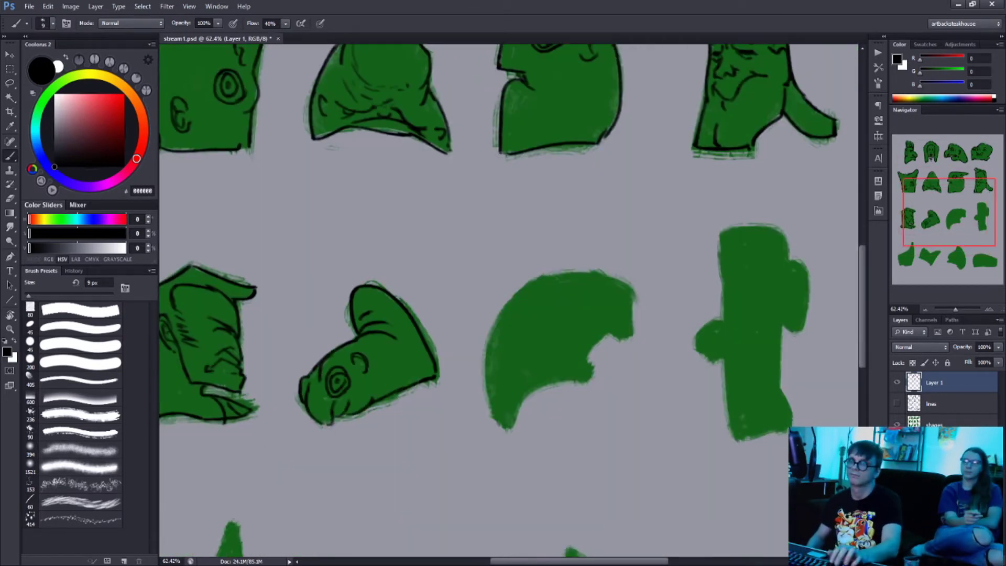
pyautogui.hotkey('ctrl', 's')
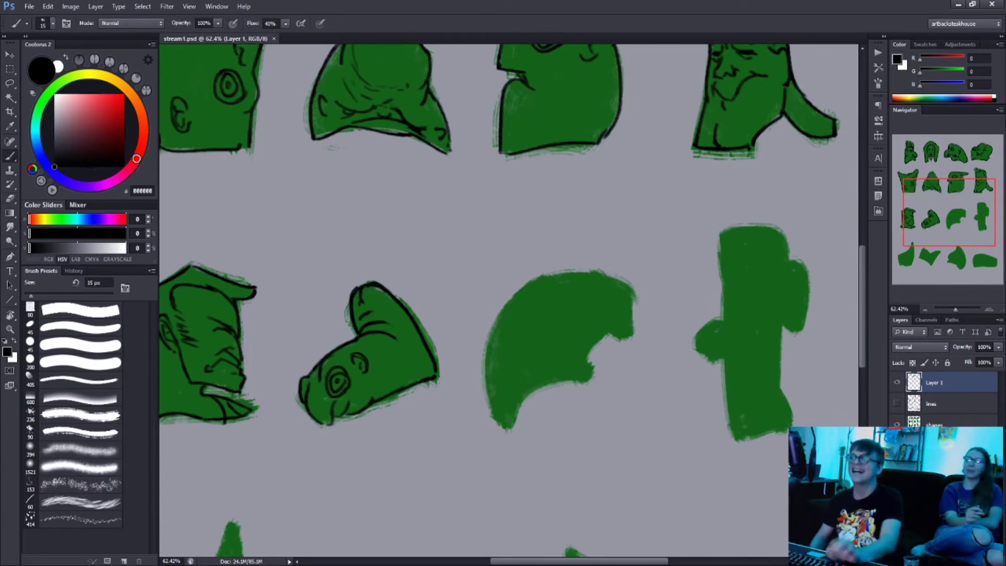
# Step: Outline the third shape of the third row as a hunched creature and draw its open mouth with a 9 px brush
pyautogui.moveTo(561, 328)
pyautogui.mouseDown()
pyautogui.moveTo(559, 265)
pyautogui.moveTo(493, 252)
pyautogui.mouseUp()
pyautogui.moveTo(524, 199); pyautogui.dragTo(568, 257)
pyautogui.moveTo(527, 230)
pyautogui.mouseDown()
pyautogui.moveTo(545, 259)
pyautogui.moveTo(506, 285)
pyautogui.mouseUp()
pyautogui.moveTo(530, 298); pyautogui.dragTo(445, 357)
pyautogui.moveTo(511, 197); pyautogui.dragTo(428, 346)
pyautogui.press('[')
pyautogui.press('[')
pyautogui.moveTo(539, 237); pyautogui.dragTo(565, 242)
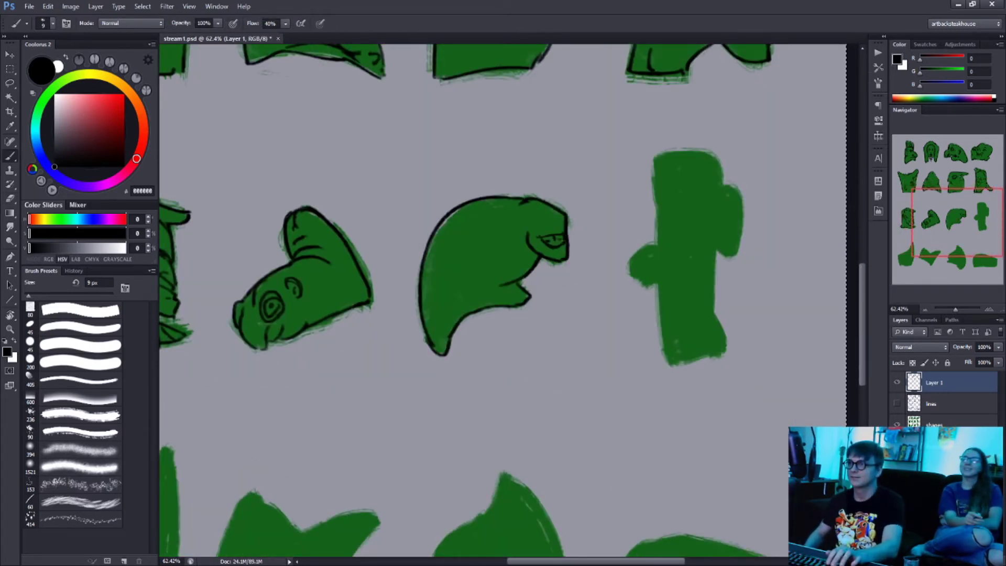
# Step: Ink the hunched creature's bent arm and hand, belly line, ear and eyes, and save the file
pyautogui.scroll(3, 540, 237)
pyautogui.moveTo(446, 209); pyautogui.dragTo(419, 293)
pyautogui.moveTo(427, 288)
pyautogui.mouseDown()
pyautogui.moveTo(479, 306)
pyautogui.moveTo(482, 275)
pyautogui.mouseUp()
pyautogui.press(']')
pyautogui.moveTo(461, 210); pyautogui.dragTo(414, 267)
pyautogui.moveTo(361, 285); pyautogui.dragTo(495, 309)
pyautogui.press('[')
pyautogui.moveTo(511, 205); pyautogui.dragTo(516, 231)
pyautogui.hotkey('ctrl', 's')
# Step: Reinforce the hunched creature's arm, belly fold and body contours with a thicker brush
pyautogui.press(']')
pyautogui.moveTo(430, 270); pyautogui.dragTo(464, 293)
pyautogui.moveTo(464, 209); pyautogui.dragTo(487, 309)
pyautogui.moveTo(359, 280); pyautogui.dragTo(430, 325)
pyautogui.moveTo(400, 203); pyautogui.dragTo(375, 267)
pyautogui.moveTo(524, 262); pyautogui.dragTo(344, 278)
pyautogui.moveTo(634, 233); pyautogui.dragTo(534, 233)
pyautogui.press('b')
pyautogui.moveTo(713, 239); pyautogui.dragTo(744, 238)
pyautogui.moveTo(487, 250)
pyautogui.mouseDown()
pyautogui.moveTo(473, 261)
pyautogui.moveTo(490, 314)
pyautogui.mouseUp()
pyautogui.moveTo(490, 311); pyautogui.dragTo(487, 331)
pyautogui.moveTo(547, 239); pyautogui.dragTo(568, 246)
pyautogui.moveTo(551, 241); pyautogui.dragTo(568, 283)
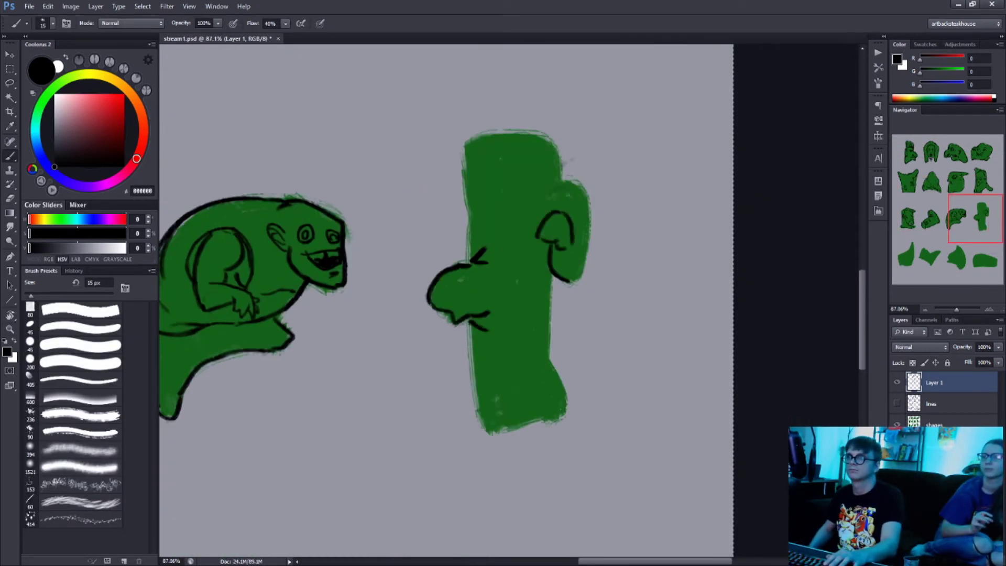
pyautogui.moveTo(560, 183); pyautogui.dragTo(571, 283)
pyautogui.moveTo(571, 242); pyautogui.dragTo(575, 268)
pyautogui.press('e')
pyautogui.moveTo(566, 186); pyautogui.dragTo(574, 283)
pyautogui.moveTo(474, 251); pyautogui.dragTo(464, 327)
# Step: Ink the last shape of the third row with one bent arm across the belly and the other hand raised to the face
pyautogui.press('b')
pyautogui.moveTo(456, 287); pyautogui.dragTo(503, 289)
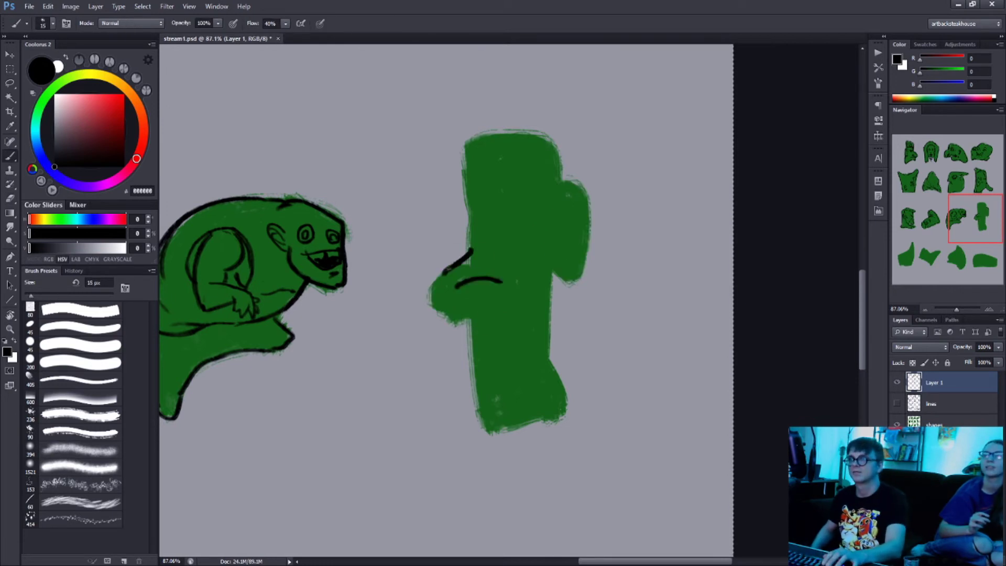
pyautogui.moveTo(472, 250); pyautogui.dragTo(524, 314)
pyautogui.moveTo(503, 304); pyautogui.dragTo(531, 317)
pyautogui.moveTo(516, 240); pyautogui.dragTo(566, 235)
pyautogui.moveTo(556, 181); pyautogui.dragTo(577, 286)
pyautogui.moveTo(524, 209); pyautogui.dragTo(560, 186)
# Step: Outline the figure's flat-topped head, columnar body and flared base with a thicker brush
pyautogui.moveTo(460, 150)
pyautogui.mouseDown()
pyautogui.moveTo(471, 251)
pyautogui.moveTo(558, 158)
pyautogui.mouseUp()
pyautogui.press(']')
pyautogui.moveTo(550, 275); pyautogui.dragTo(564, 412)
pyautogui.moveTo(469, 320); pyautogui.dragTo(563, 420)
# Step: Draw the figure's eyes, nose and mouth with a 9 px brush and erase the excess line along the head's front edge
pyautogui.moveTo(471, 202)
pyautogui.mouseDown()
pyautogui.moveTo(482, 212)
pyautogui.moveTo(523, 180)
pyautogui.mouseUp()
pyautogui.press('[')
pyautogui.press('[')
pyautogui.moveTo(484, 220); pyautogui.dragTo(529, 188)
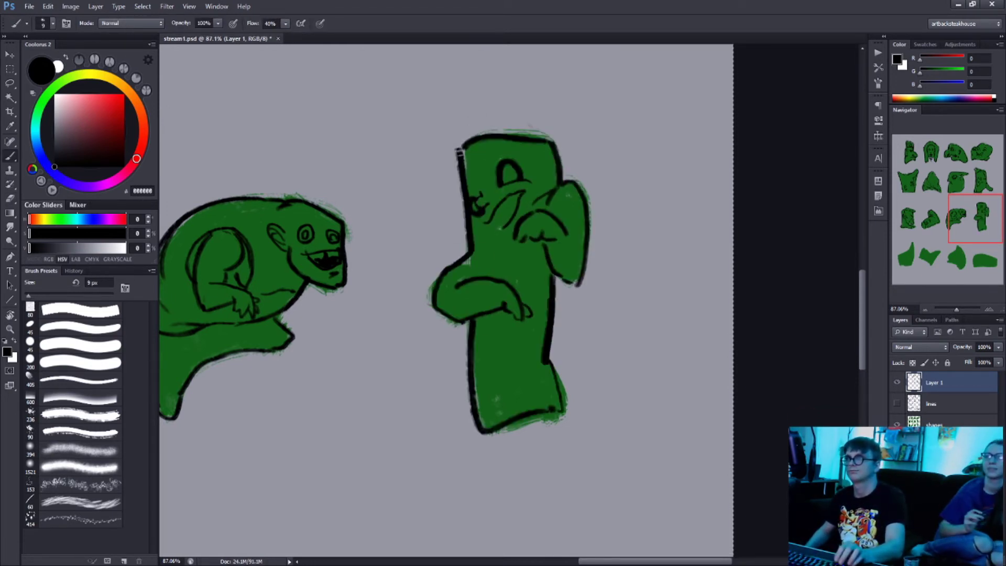
pyautogui.press('e')
pyautogui.moveTo(459, 149); pyautogui.dragTo(463, 207)
pyautogui.moveTo(470, 199); pyautogui.dragTo(485, 222)
# Step: Detail the figure's face with a 10 px brush, adding the pupil, teeth, ear, hairline and chin line
pyautogui.press('b')
pyautogui.moveTo(506, 168); pyautogui.dragTo(515, 178)
pyautogui.moveTo(497, 218); pyautogui.dragTo(516, 200)
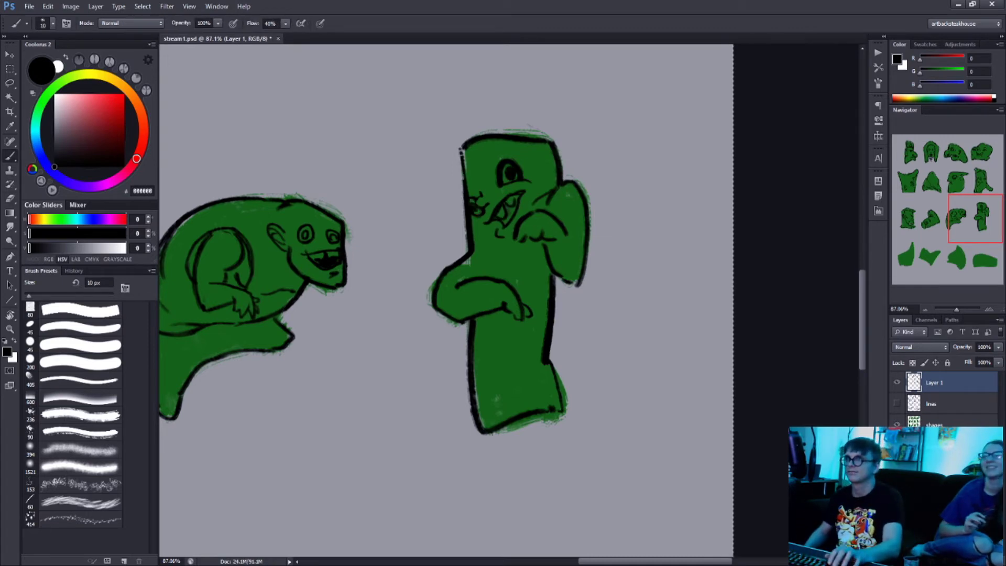
pyautogui.moveTo(537, 146); pyautogui.dragTo(556, 186)
pyautogui.moveTo(490, 241); pyautogui.dragTo(475, 261)
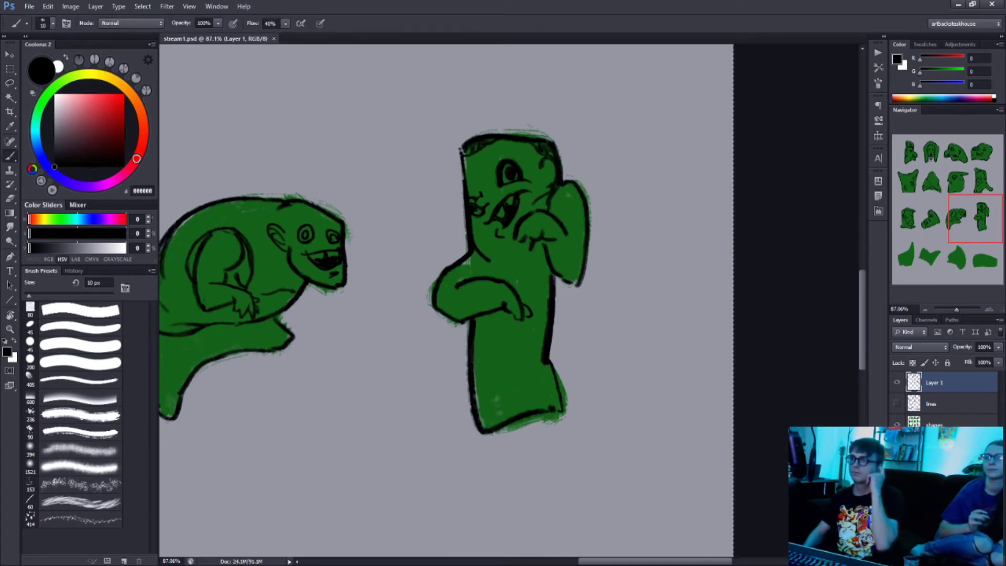
pyautogui.scroll(-4, 445, 299)
pyautogui.scroll(3, 508, 325)
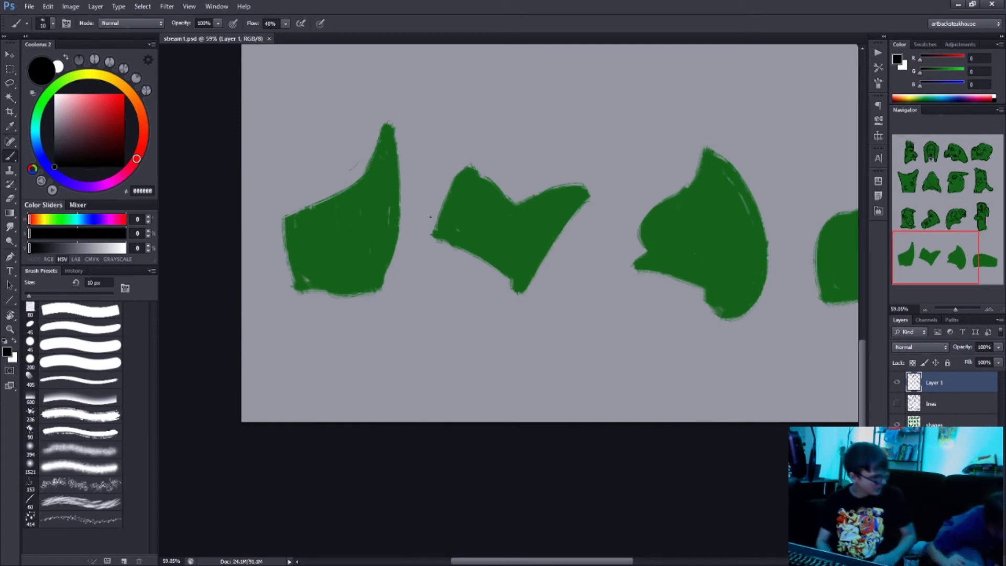
pyautogui.press(']')
pyautogui.moveTo(284, 216); pyautogui.dragTo(296, 289)
pyautogui.moveTo(383, 173)
pyautogui.mouseDown()
pyautogui.moveTo(393, 139)
pyautogui.moveTo(398, 267)
pyautogui.mouseUp()
pyautogui.moveTo(285, 218); pyautogui.dragTo(316, 211)
pyautogui.press('e')
pyautogui.moveTo(290, 289); pyautogui.dragTo(377, 101)
pyautogui.press('b')
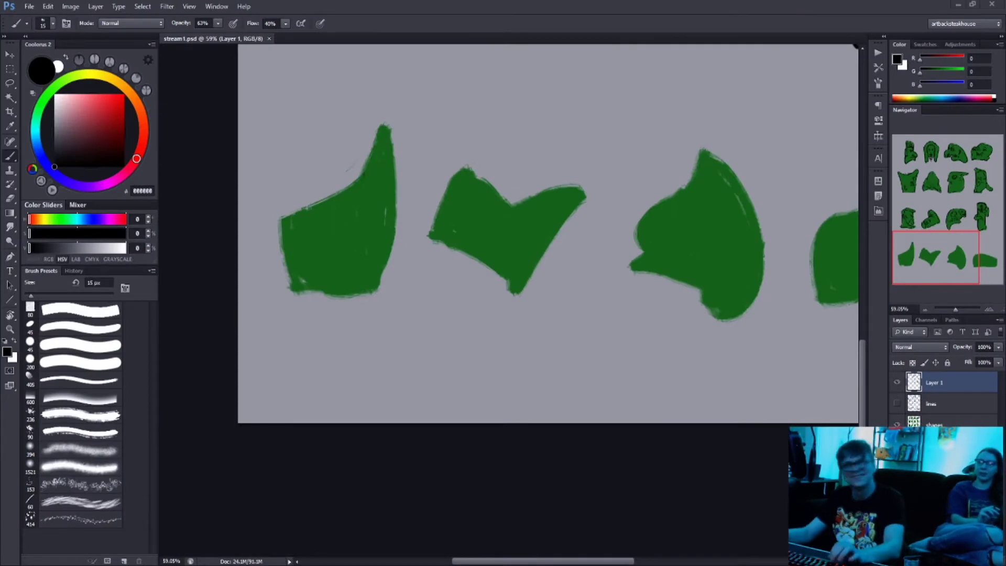
pyautogui.moveTo(471, 236); pyautogui.dragTo(441, 303)
pyautogui.moveTo(354, 191); pyautogui.dragTo(367, 288)
pyautogui.moveTo(327, 246); pyautogui.dragTo(251, 361)
pyautogui.press('e')
pyautogui.moveTo(262, 314); pyautogui.dragTo(356, 199)
# Step: Outline the second shape of the bottom row as a tilted head with a long collar extension using a 15 px brush
pyautogui.press('b')
pyautogui.moveTo(472, 262); pyautogui.dragTo(442, 286)
pyautogui.moveTo(369, 328)
pyautogui.mouseDown()
pyautogui.moveTo(456, 382)
pyautogui.moveTo(462, 331)
pyautogui.mouseUp()
pyautogui.moveTo(455, 296); pyautogui.dragTo(526, 285)
pyautogui.moveTo(507, 292); pyautogui.dragTo(444, 377)
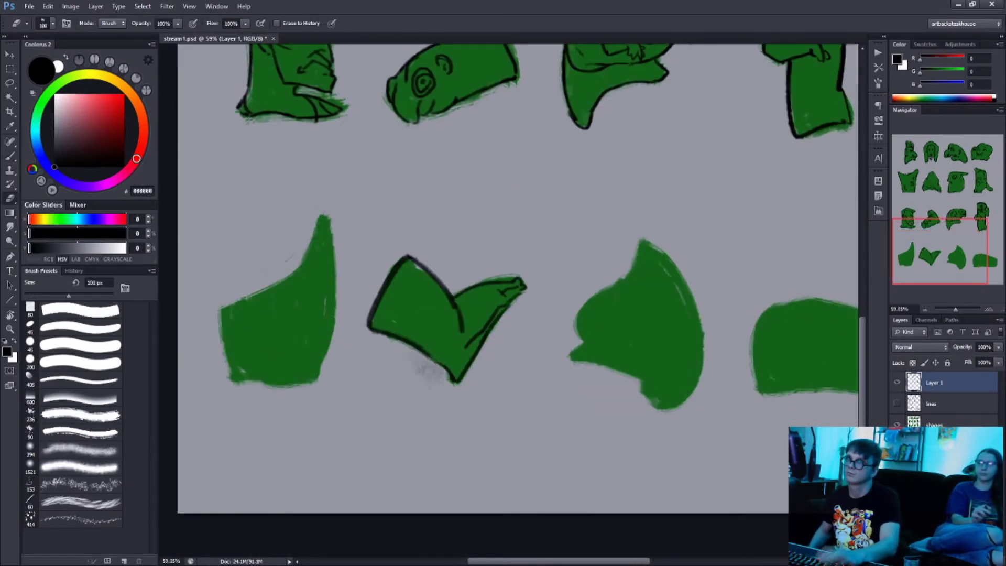
# Step: Ink the tilted head's profile, eye and ear, and fill the back of the head with swept hair strokes
pyautogui.moveTo(413, 347); pyautogui.dragTo(452, 378)
pyautogui.moveTo(429, 283); pyautogui.dragTo(433, 322)
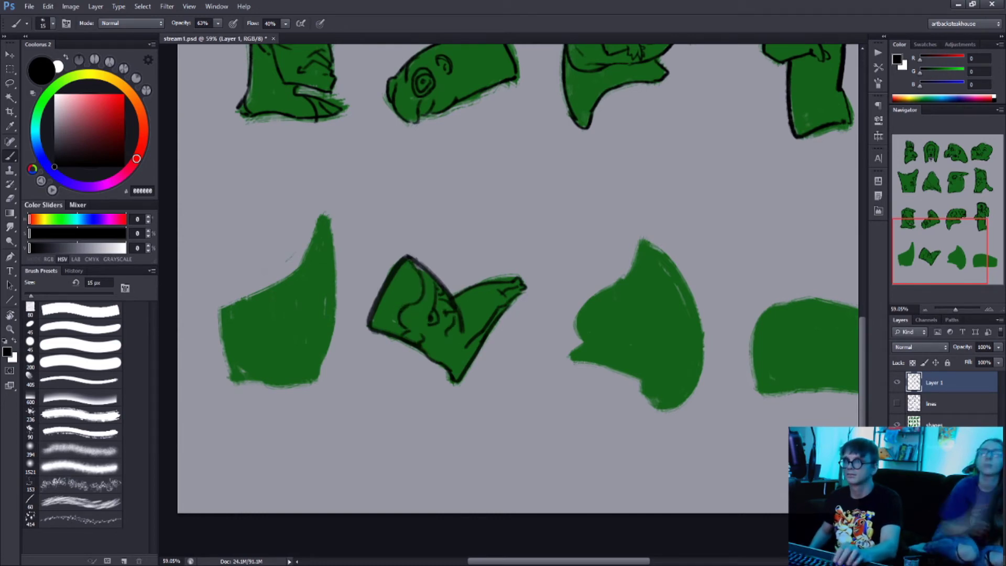
pyautogui.moveTo(419, 262); pyautogui.dragTo(373, 325)
pyautogui.moveTo(414, 268); pyautogui.dragTo(385, 299)
pyautogui.moveTo(419, 283); pyautogui.dragTo(388, 314)
# Step: Ink the third shape of the bottom row with a peaked crown, small eye and huge drooping nose
pyautogui.scroll(2, 488, 293)
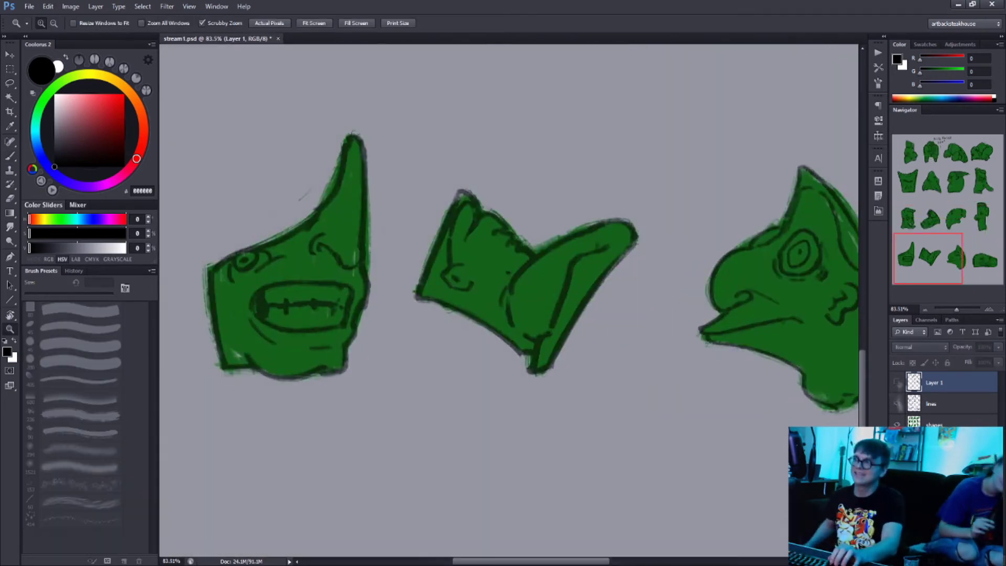
pyautogui.moveTo(629, 314); pyautogui.dragTo(367, 262)
pyautogui.moveTo(434, 270); pyautogui.dragTo(440, 355)
pyautogui.moveTo(437, 267); pyautogui.dragTo(472, 294)
pyautogui.moveTo(469, 213); pyautogui.dragTo(547, 314)
pyautogui.moveTo(481, 248); pyautogui.dragTo(491, 254)
pyautogui.moveTo(456, 349); pyautogui.dragTo(545, 304)
# Step: Complete the big-nosed head with its jaw and back outline, ear, neck fold, and blackened lip tip and base
pyautogui.moveTo(373, 375); pyautogui.dragTo(514, 450)
pyautogui.moveTo(545, 312); pyautogui.dragTo(548, 456)
pyautogui.moveTo(434, 377); pyautogui.dragTo(469, 406)
pyautogui.moveTo(466, 348); pyautogui.dragTo(548, 412)
pyautogui.moveTo(532, 349); pyautogui.dragTo(540, 380)
pyautogui.moveTo(370, 369); pyautogui.dragTo(380, 384)
pyautogui.moveTo(487, 440); pyautogui.dragTo(516, 453)
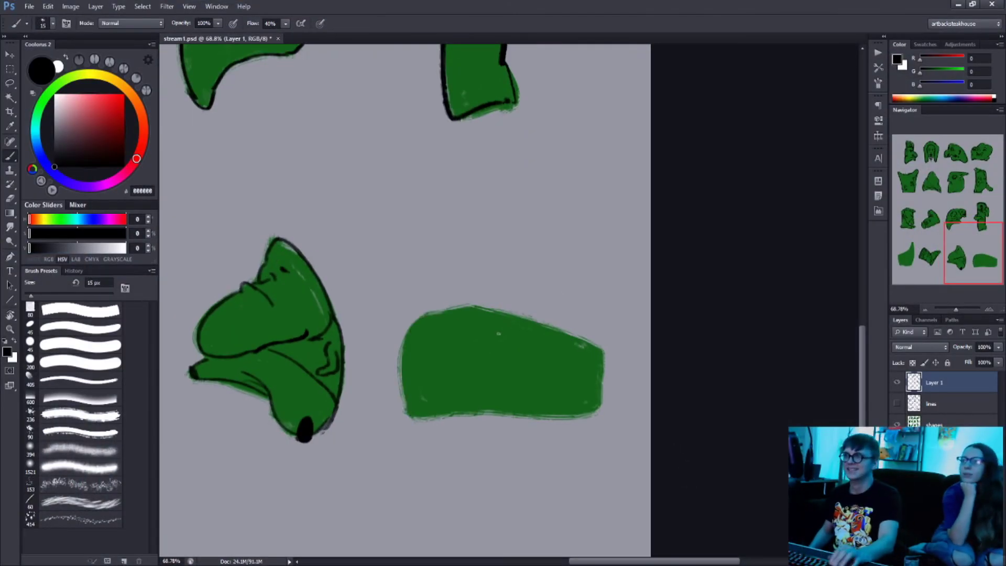
# Step: Ink the first shape of the bottom row with a tall pointed horn, round eye and short mouth line
pyautogui.scroll(1, 584, 208)
pyautogui.moveTo(329, 268)
pyautogui.mouseDown()
pyautogui.moveTo(343, 377)
pyautogui.moveTo(331, 270)
pyautogui.mouseUp()
pyautogui.moveTo(267, 389); pyautogui.dragTo(265, 390)
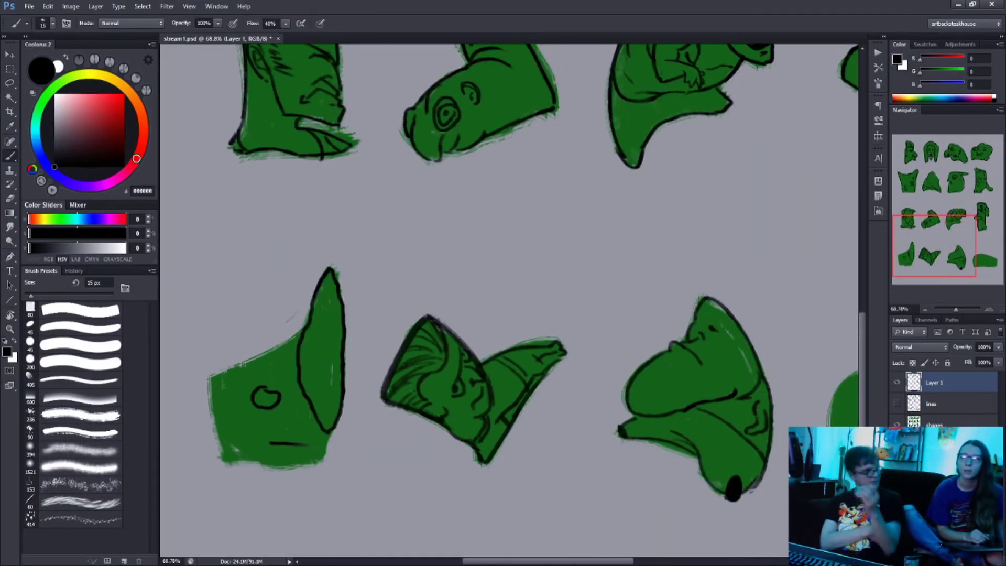
pyautogui.moveTo(314, 278); pyautogui.dragTo(313, 428)
pyautogui.moveTo(313, 362); pyautogui.dragTo(313, 409)
pyautogui.moveTo(335, 280); pyautogui.dragTo(342, 417)
# Step: Draw a small "o_O" emoticon beside the first head of the bottom row
pyautogui.moveTo(179, 320); pyautogui.dragTo(180, 321)
pyautogui.moveTo(186, 332); pyautogui.dragTo(202, 331)
pyautogui.moveTo(209, 314); pyautogui.dragTo(211, 314)
# Step: Complete the horned head with its snout, brow, lower outline, an oval eye on the horn and an A4A4A4 grey spot near the tip
pyautogui.moveTo(471, 262); pyautogui.dragTo(503, 236)
pyautogui.moveTo(334, 320); pyautogui.dragTo(340, 399)
pyautogui.press('e')
pyautogui.press('b')
pyautogui.moveTo(280, 333)
pyautogui.mouseDown()
pyautogui.moveTo(250, 410)
pyautogui.moveTo(317, 322)
pyautogui.mouseUp()
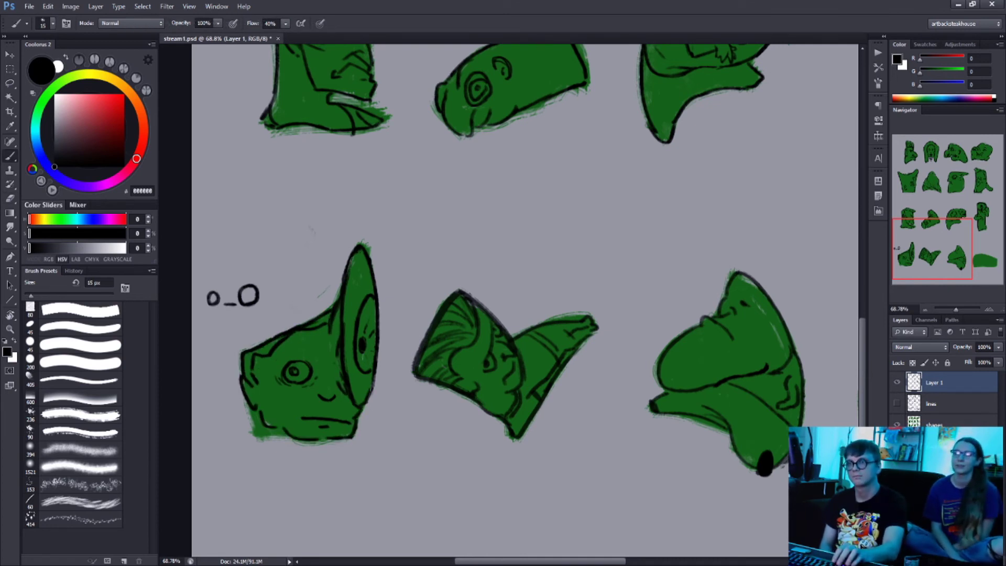
pyautogui.press(']')
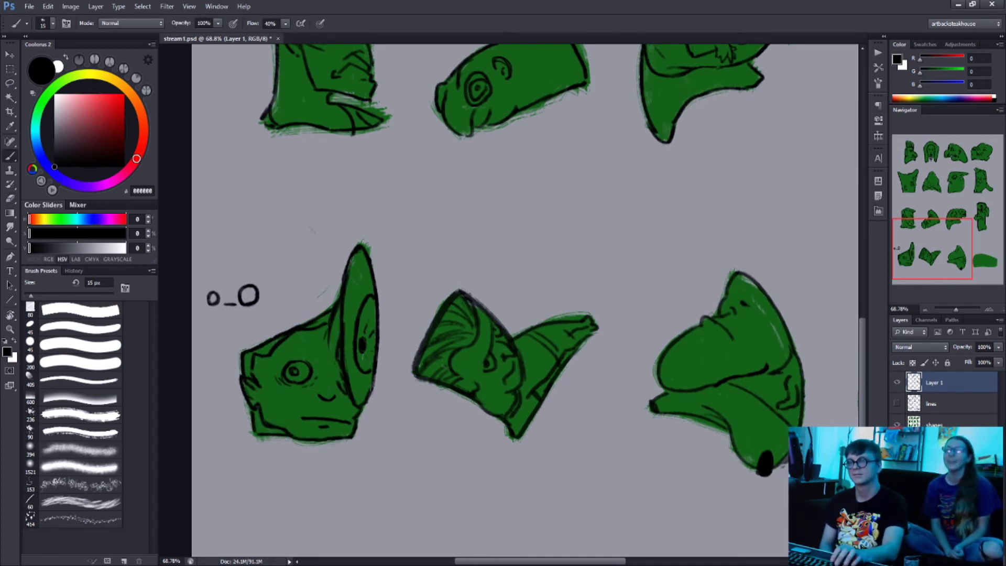
pyautogui.scroll(-2, 524, 299)
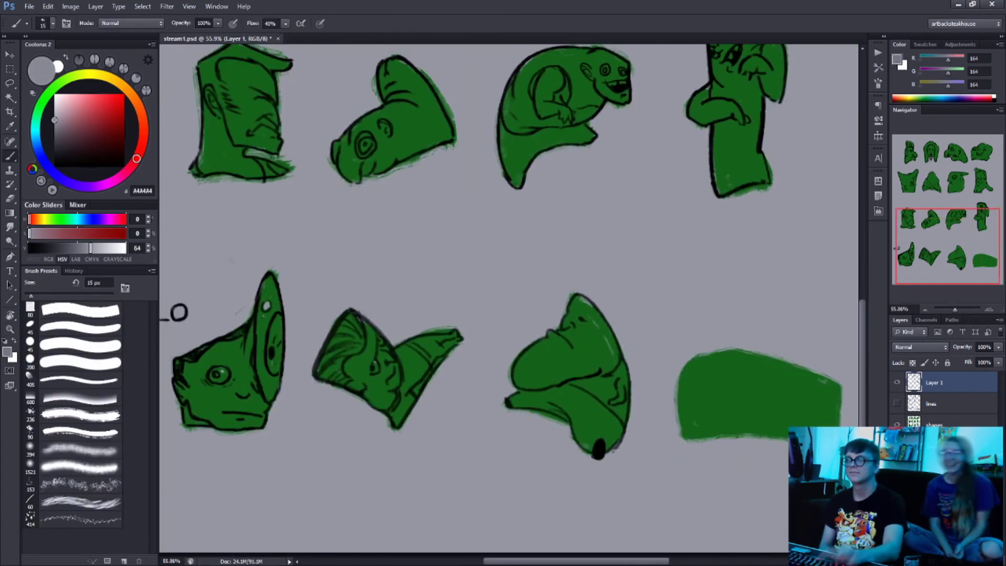
# Step: Ink the last shape of the bottom row as a head with long wrinkled lips in black, finishing its outline with a 20 px brush
pyautogui.hscroll(5, 524, 299)
pyautogui.scroll(-2, 531, 393)
pyautogui.press('b')
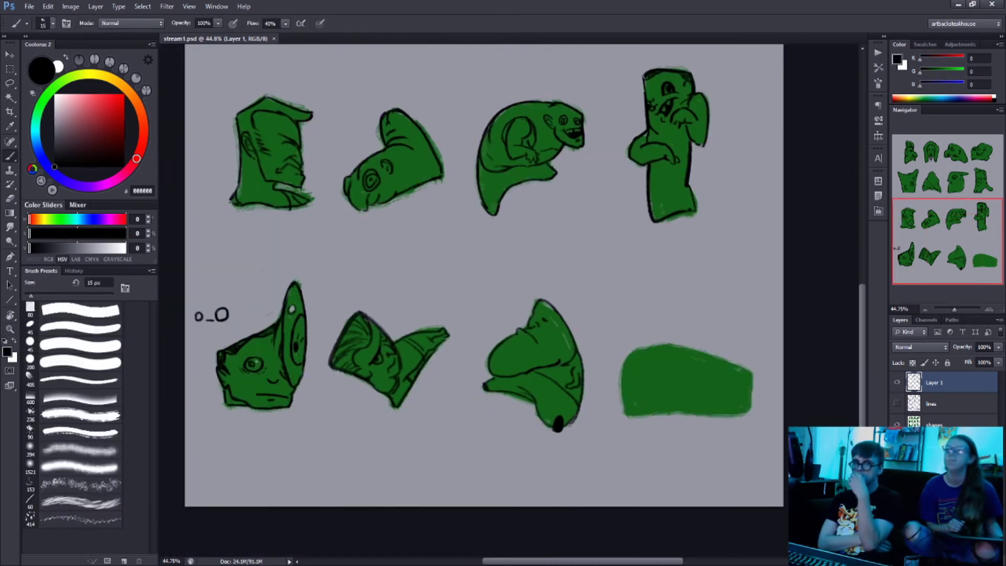
pyautogui.moveTo(624, 358); pyautogui.dragTo(628, 367)
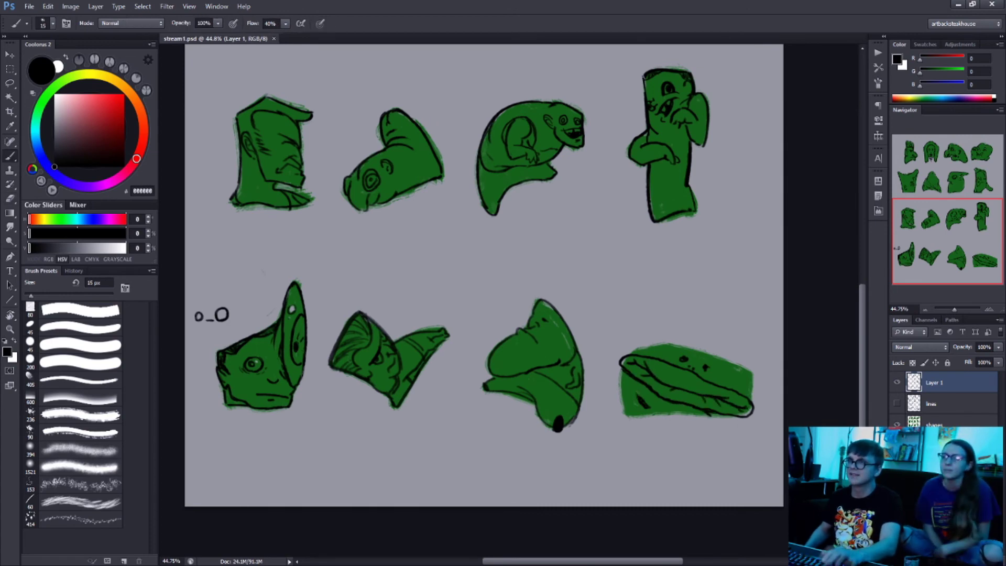
pyautogui.hotkey('ctrl', 'z')
pyautogui.press(']')
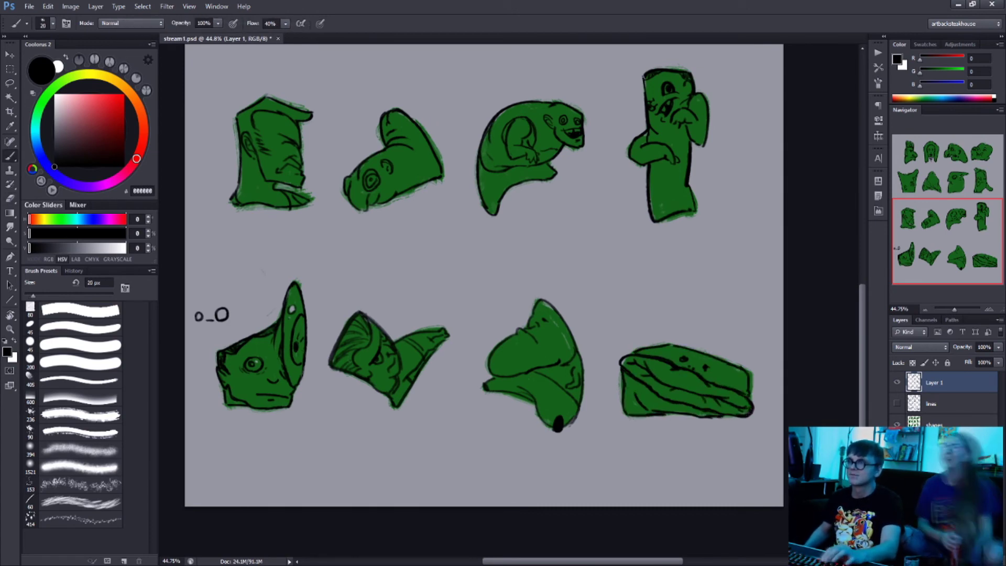
# Step: Redraw the wide-lipped head's small eyes as open rings joined by nose marks with a 10 px brush, and save the file
pyautogui.scroll(5, 689, 367)
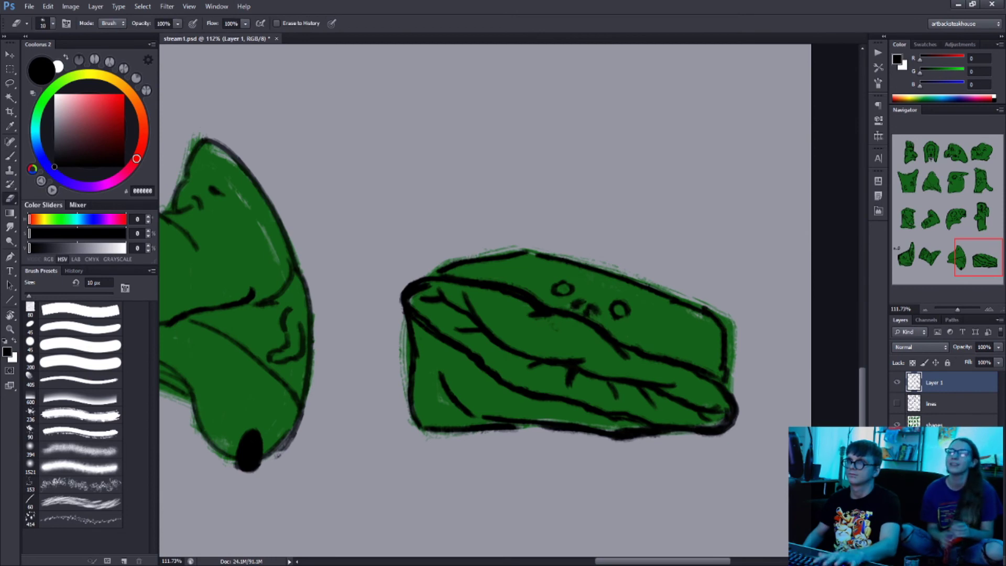
pyautogui.press('[')
pyautogui.press('[')
pyautogui.hotkey('ctrl', 's')
pyautogui.moveTo(575, 300); pyautogui.dragTo(608, 317)
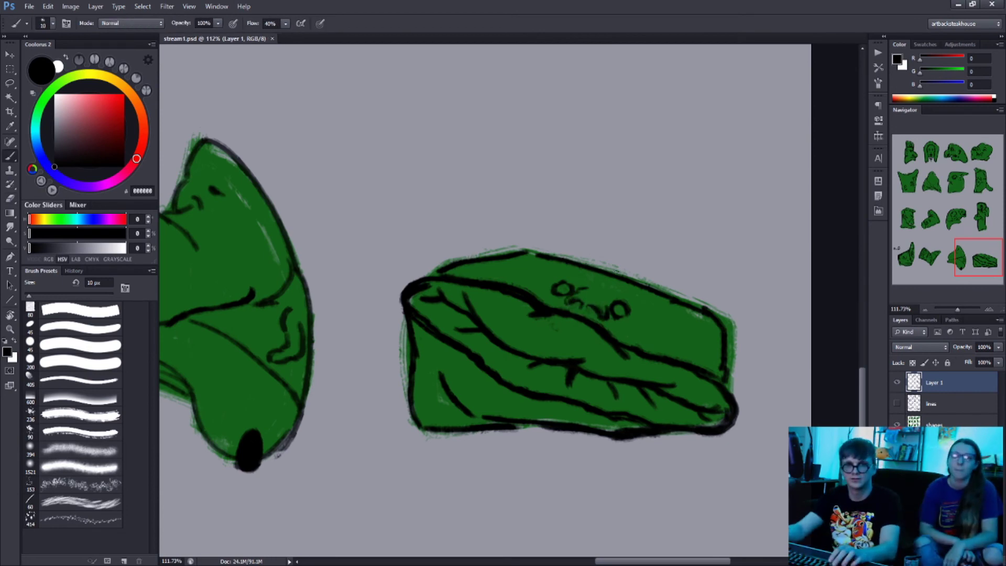